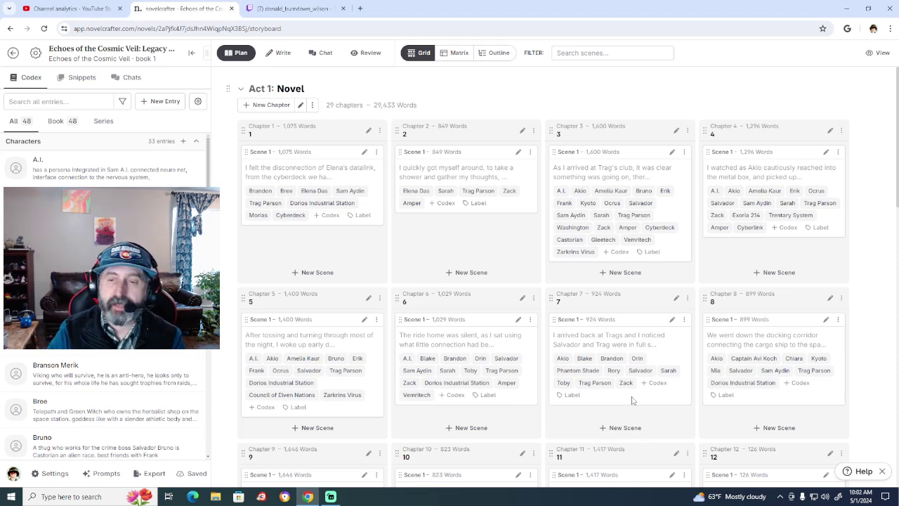
Look through the novel's chapter cards in the storyboard grid, from chapter 1 to chapter 29 and back.
scroll(724, 309, down, 2)
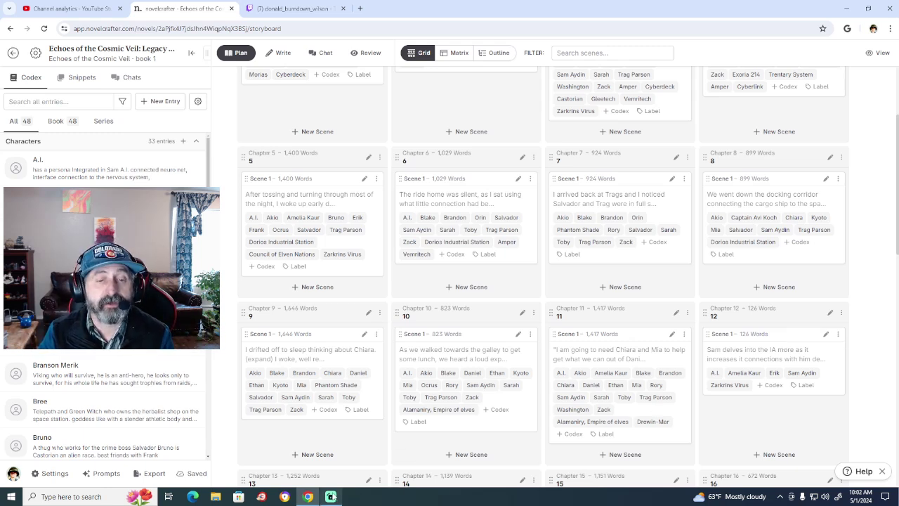
mouse_move(333, 497)
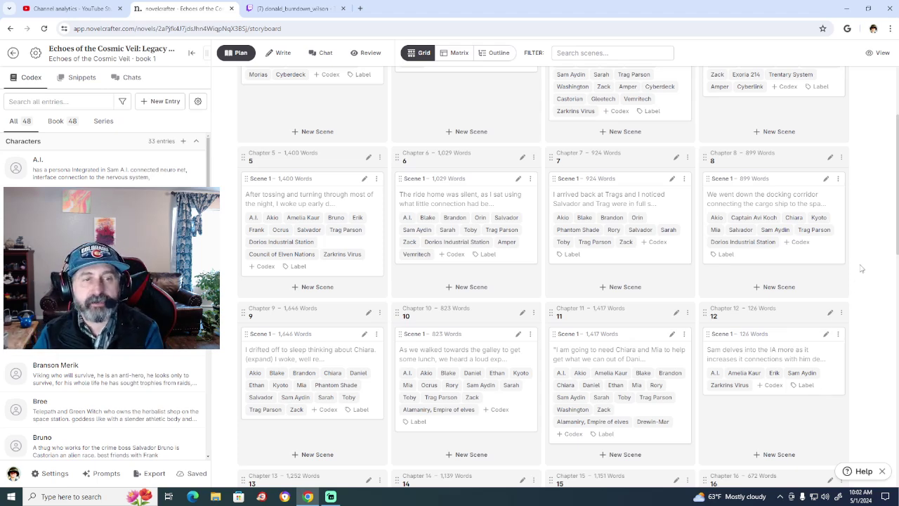
scroll(865, 256, down, 4)
scroll(865, 256, down, 5)
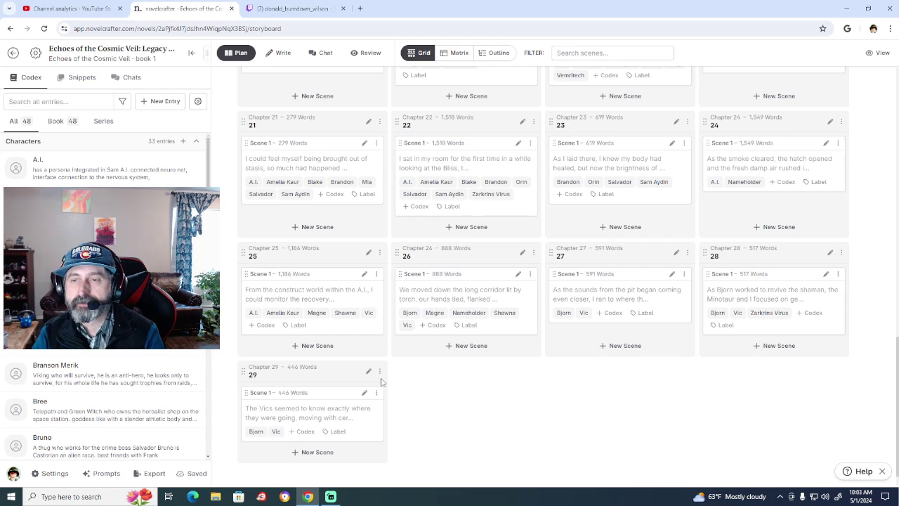
scroll(381, 382, up, 1)
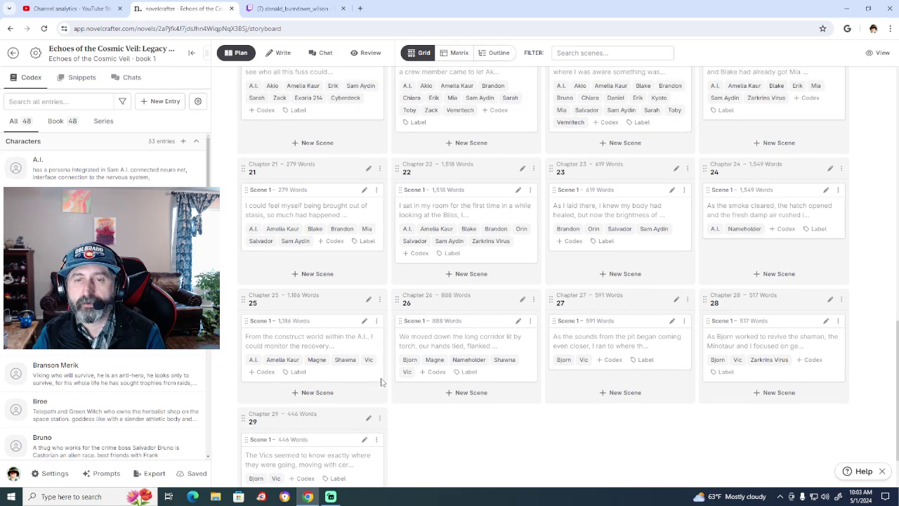
scroll(393, 358, down, 1)
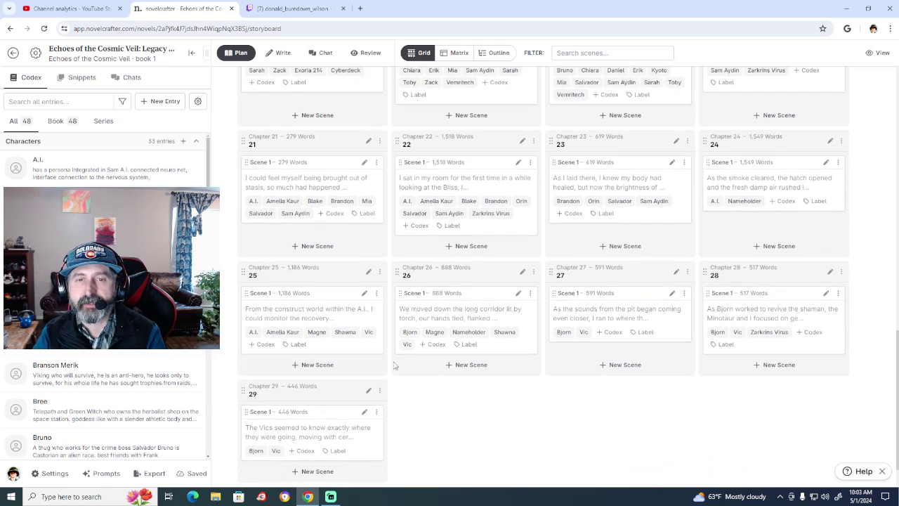
scroll(415, 327, up, 2)
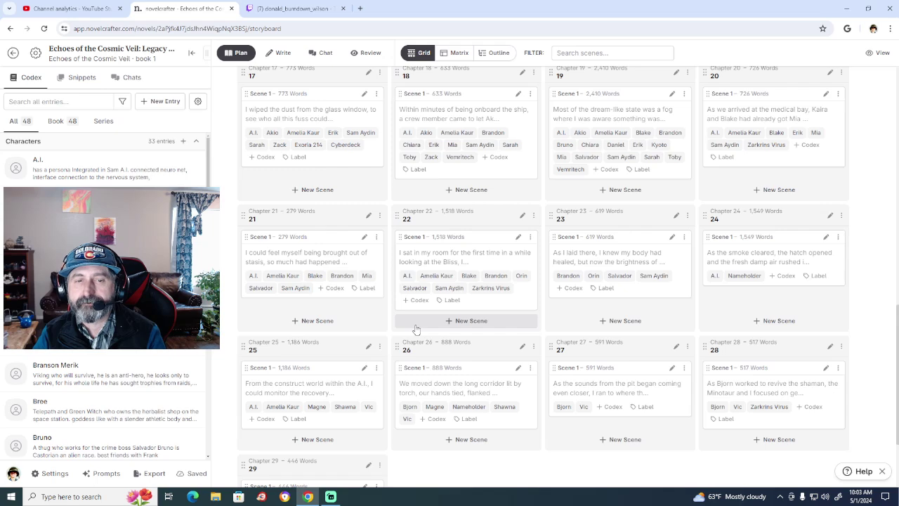
scroll(416, 328, up, 1)
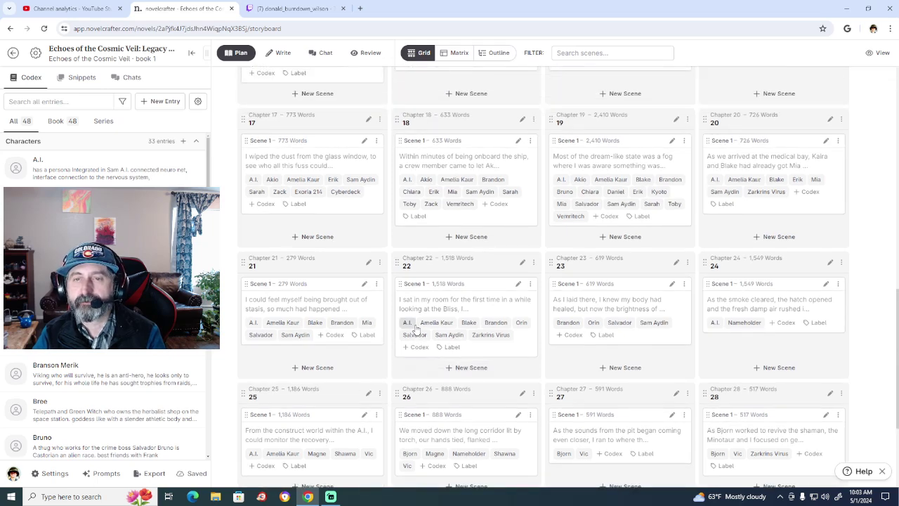
scroll(416, 329, up, 1)
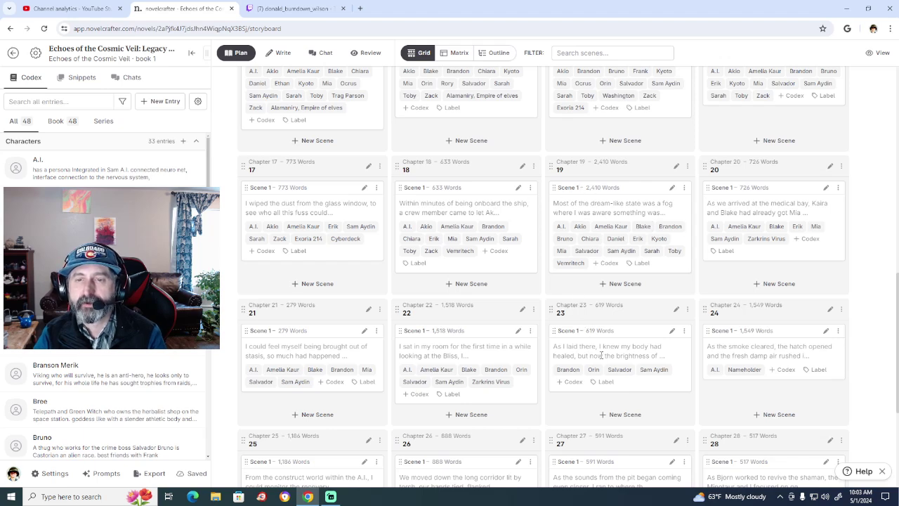
scroll(602, 355, up, 1)
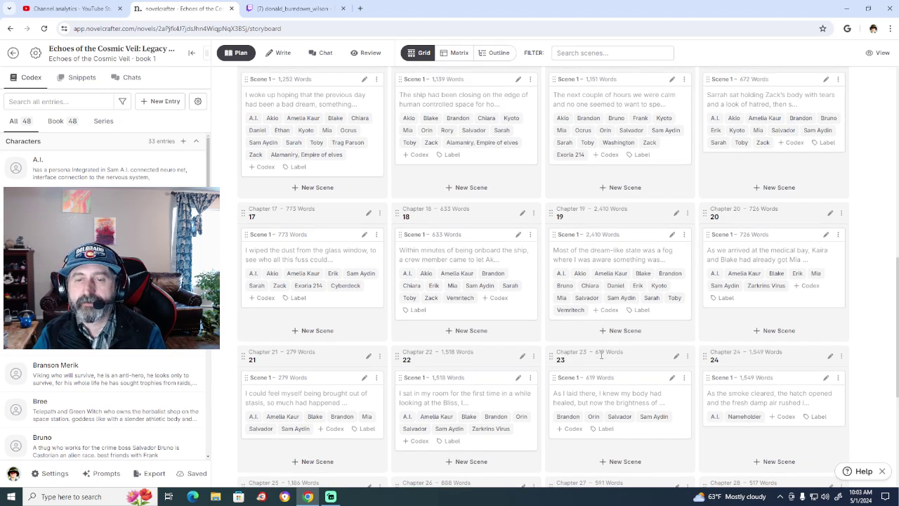
scroll(601, 355, up, 4)
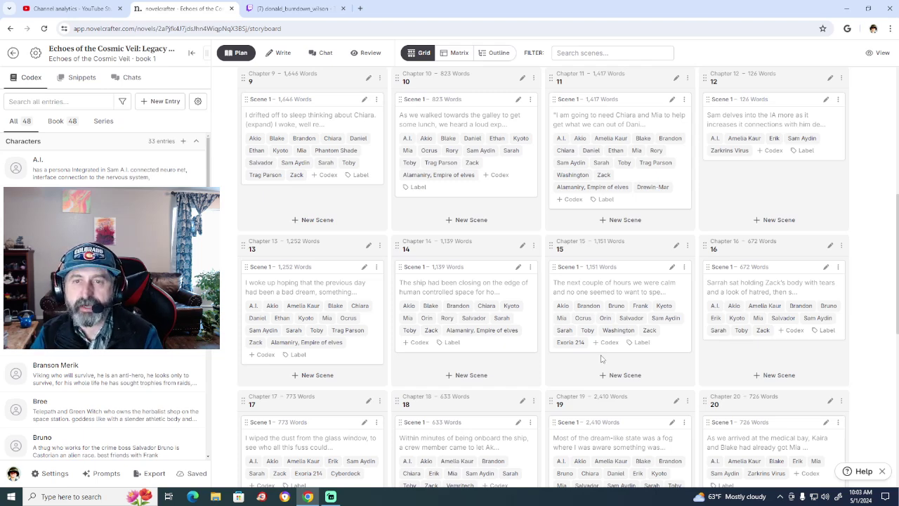
scroll(602, 359, up, 7)
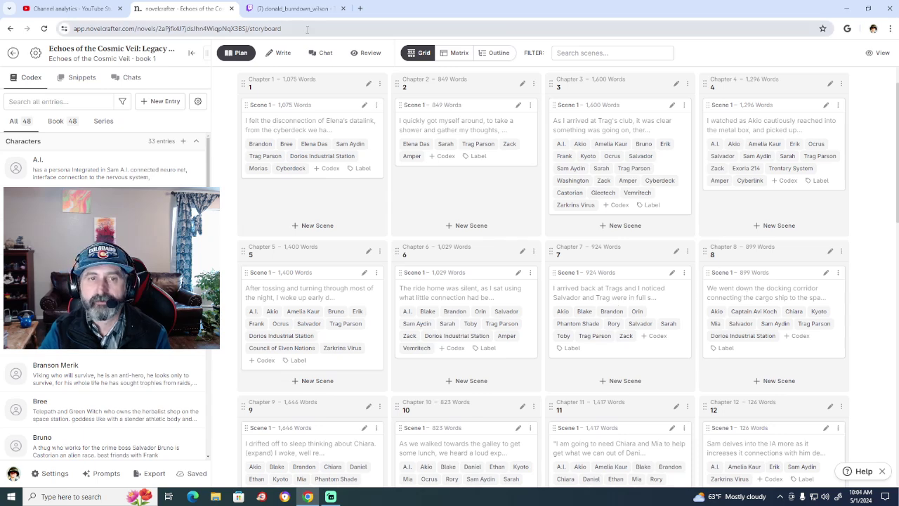
Switch to the Write view of the full novel and go to the beginning of chapter 6.
click(283, 53)
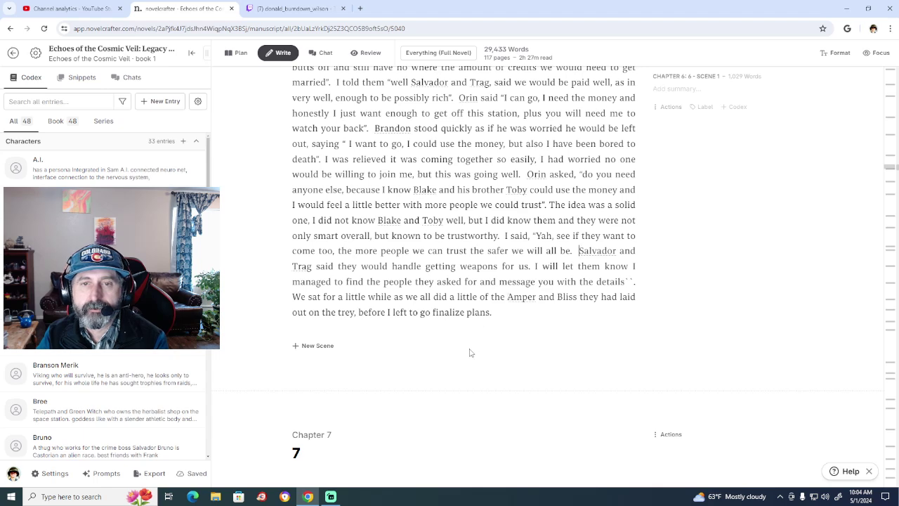
scroll(471, 353, up, 5)
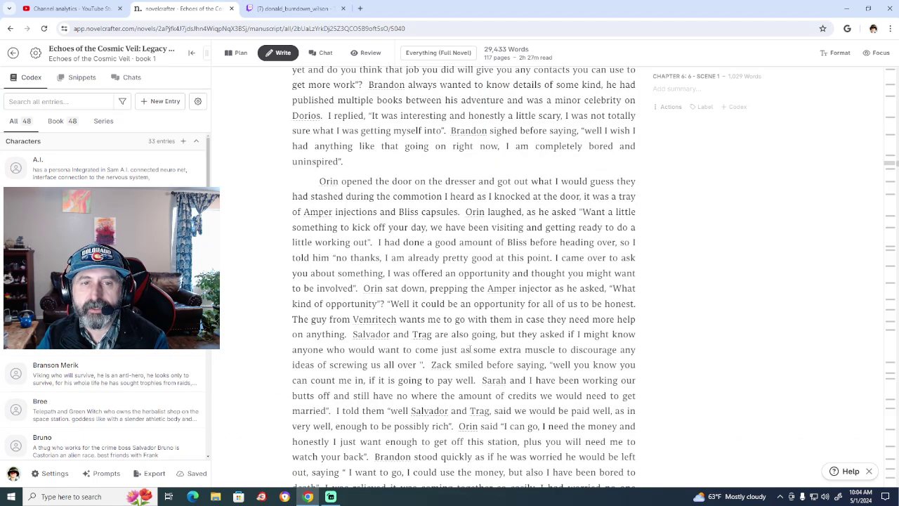
scroll(471, 349, up, 2)
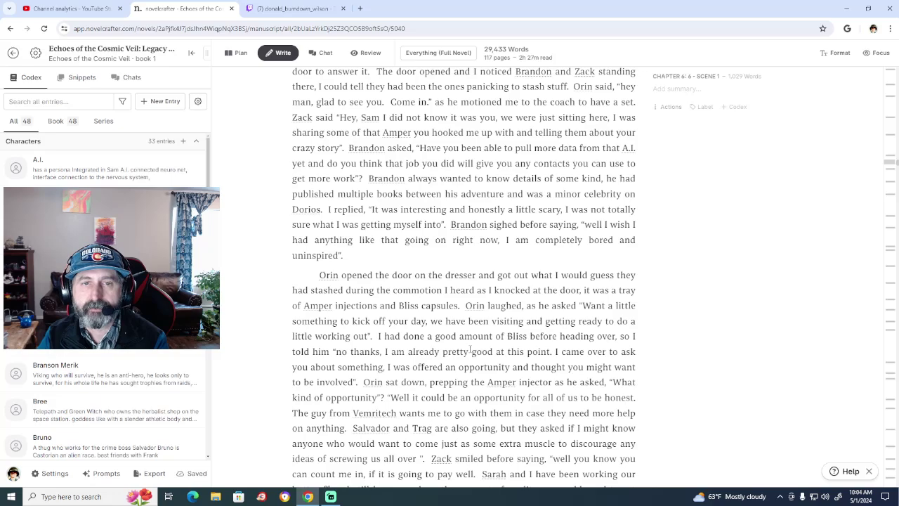
scroll(470, 350, up, 2)
scroll(470, 350, up, 6)
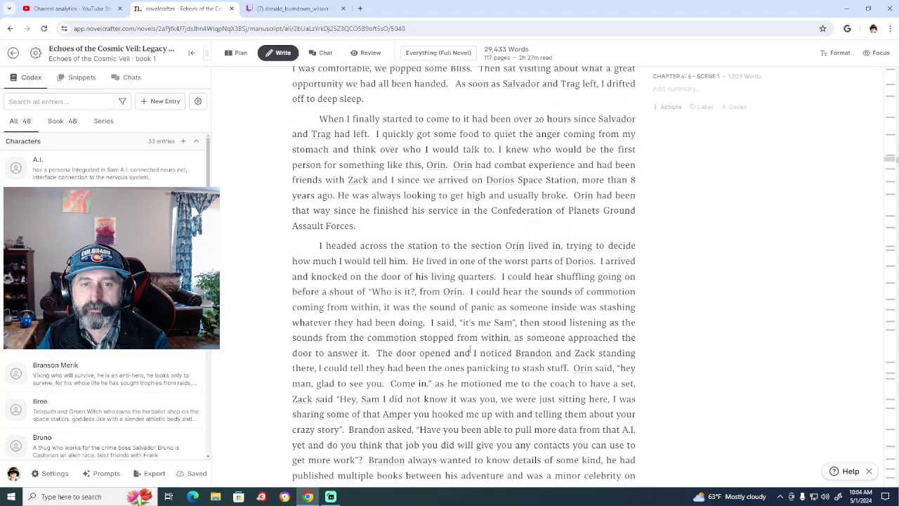
scroll(470, 352, up, 1)
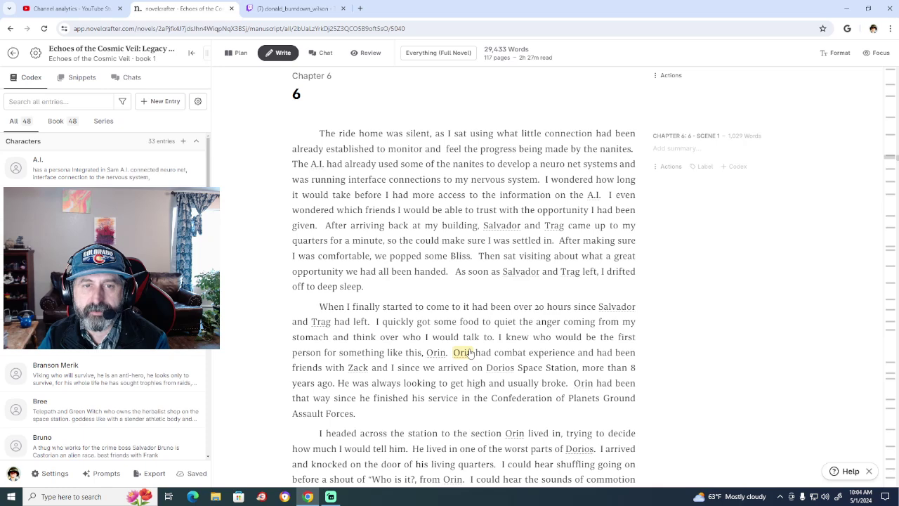
scroll(470, 352, up, 3)
scroll(470, 349, down, 2)
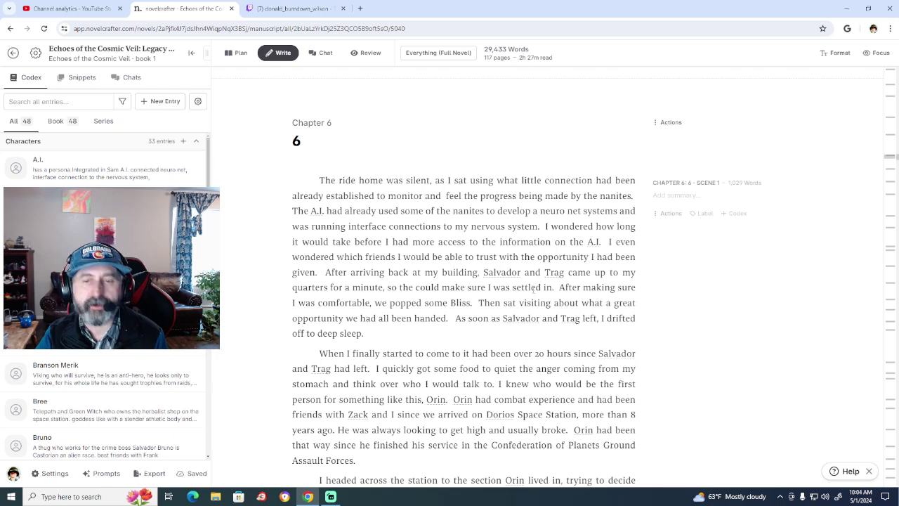
Read through the text of chapter 6 from its opening paragraph to its end.
scroll(534, 290, down, 1)
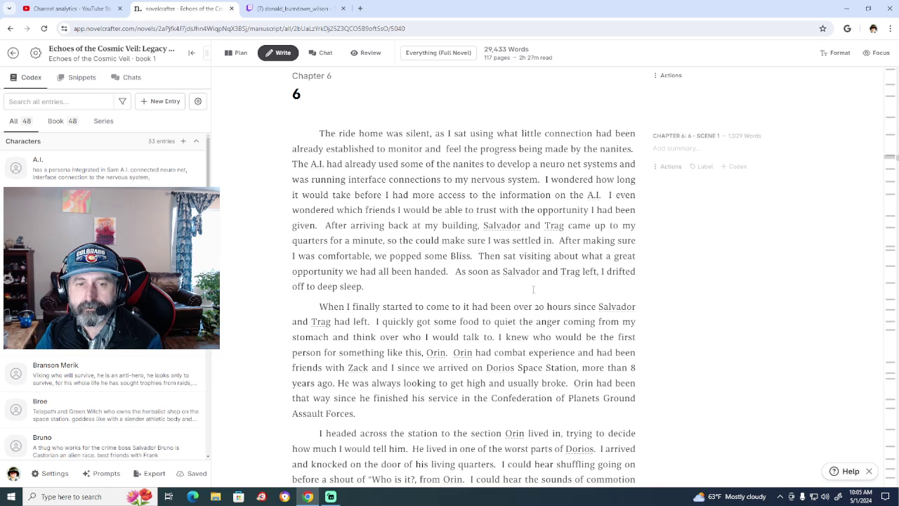
scroll(533, 289, down, 2)
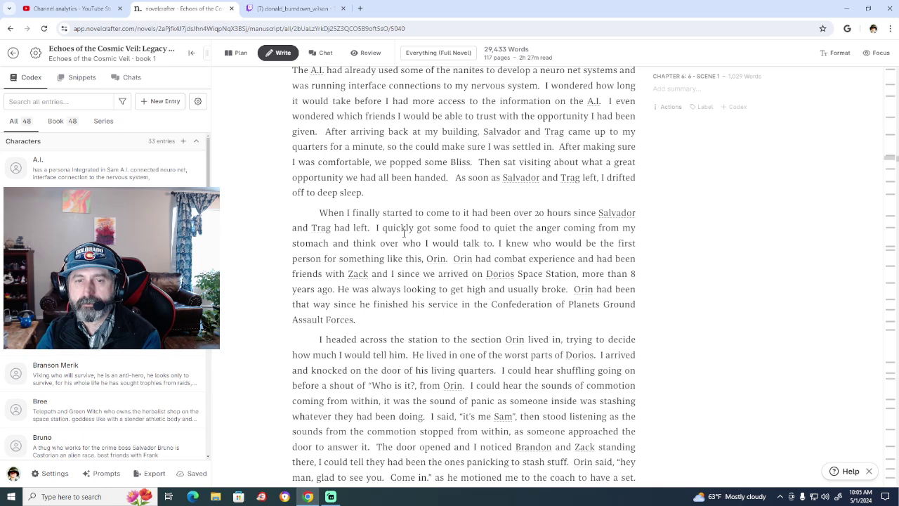
scroll(404, 234, down, 1)
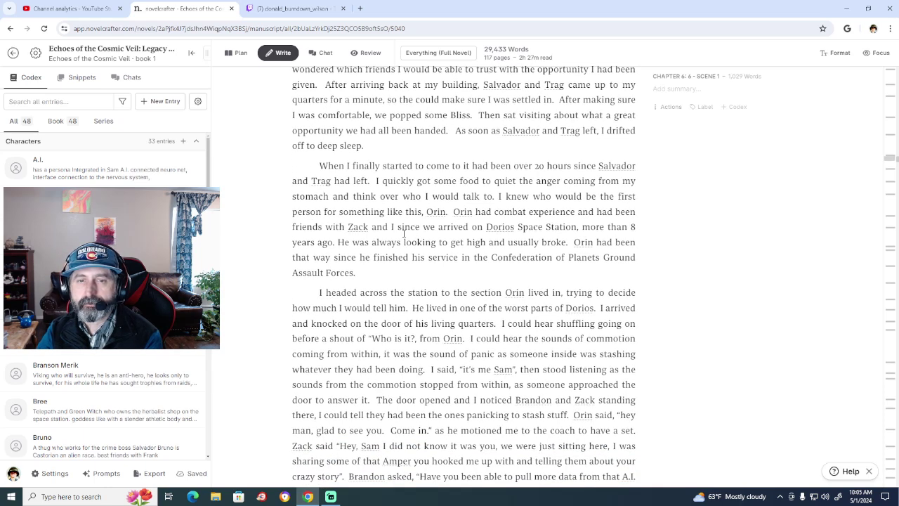
scroll(404, 234, down, 3)
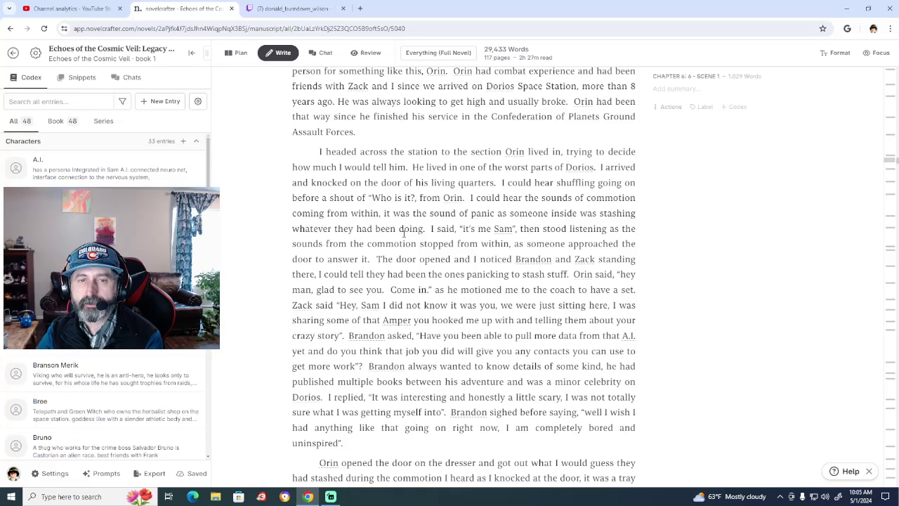
scroll(404, 234, down, 5)
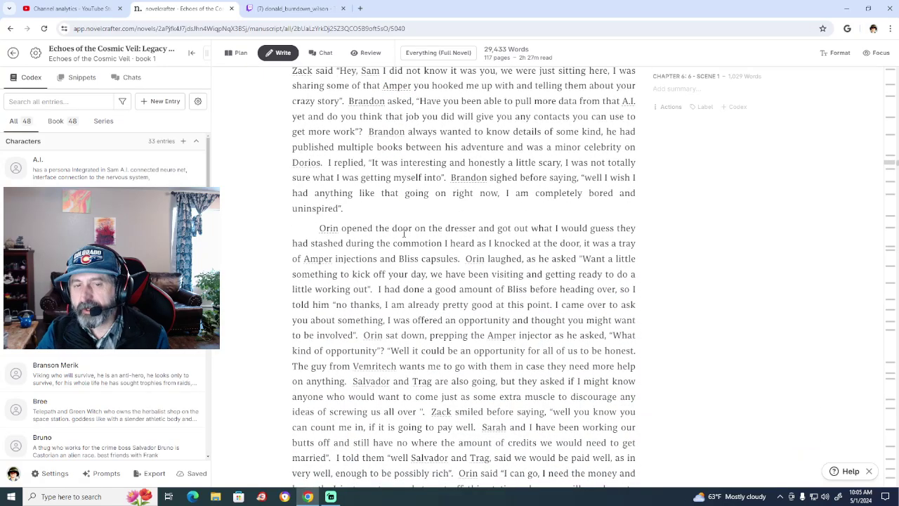
scroll(404, 234, down, 1)
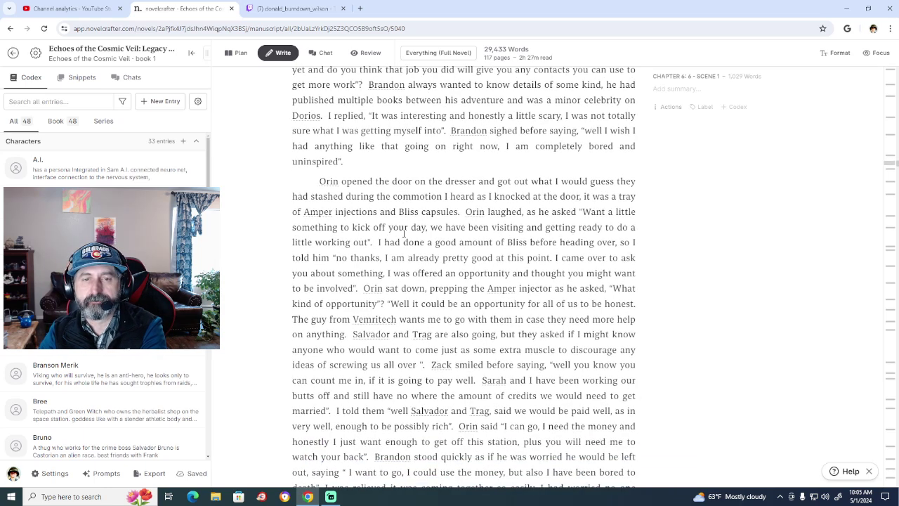
scroll(404, 234, down, 2)
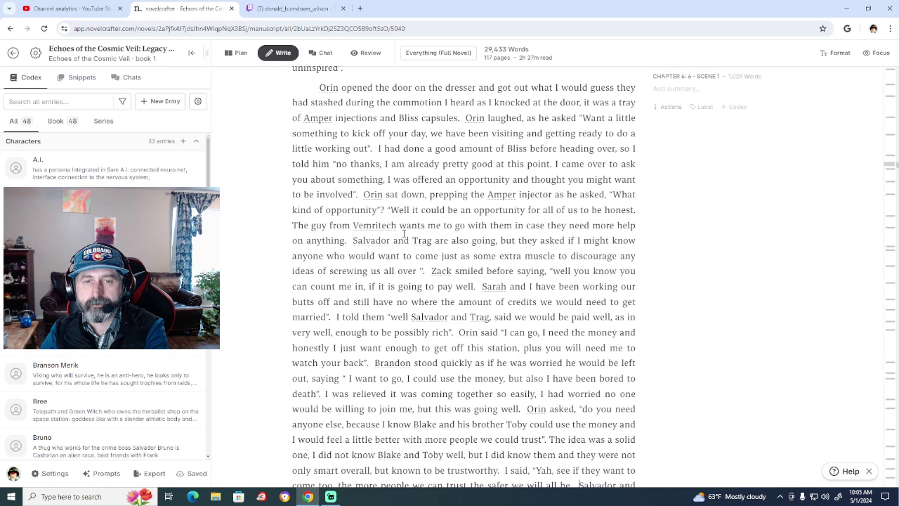
scroll(404, 234, down, 1)
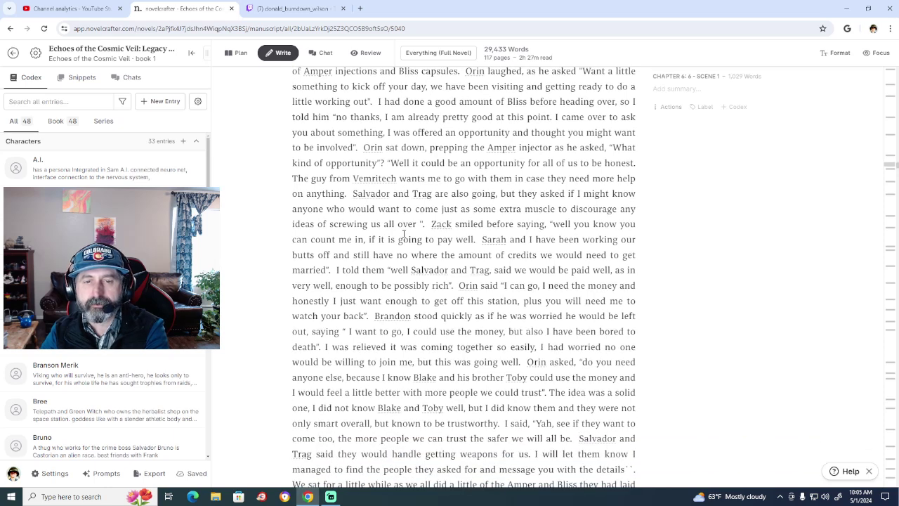
scroll(404, 234, down, 5)
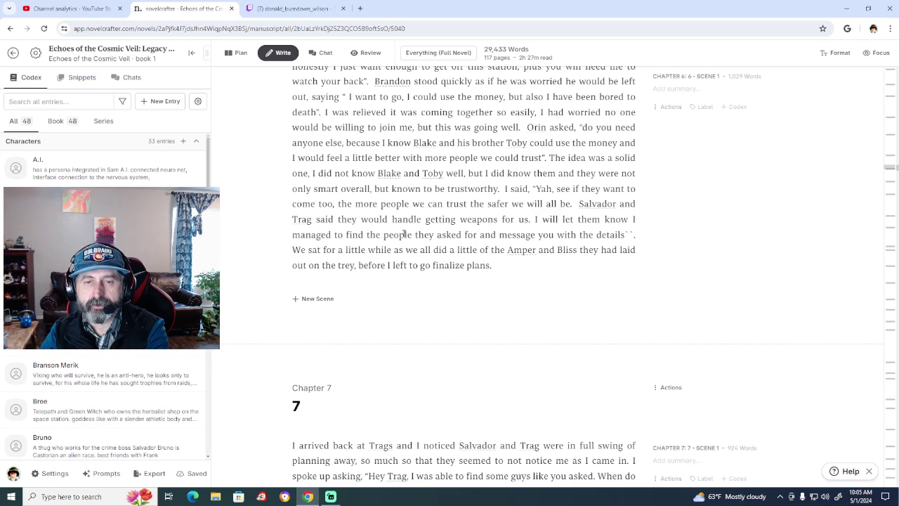
Insert "greated this time from a welcoming" after "Trags" in the opening sentence of chapter 7.
scroll(404, 234, down, 2)
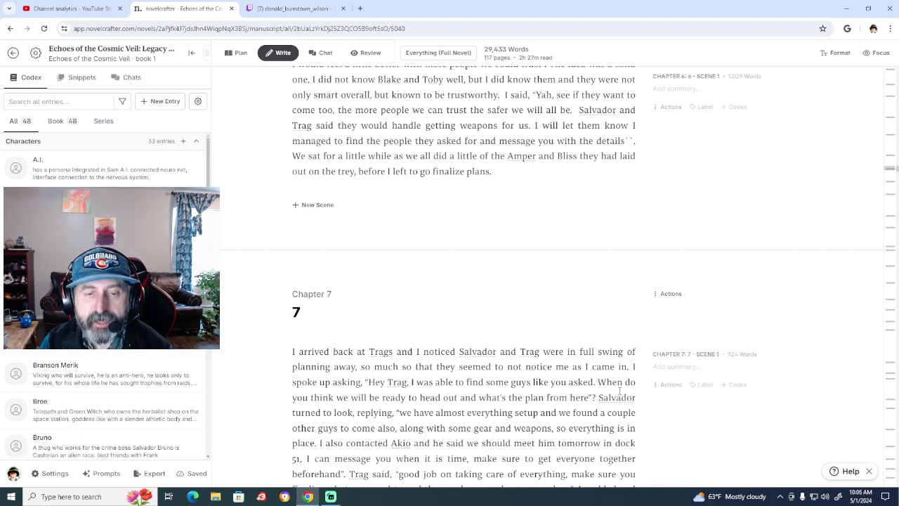
scroll(620, 391, down, 2)
scroll(619, 392, down, 1)
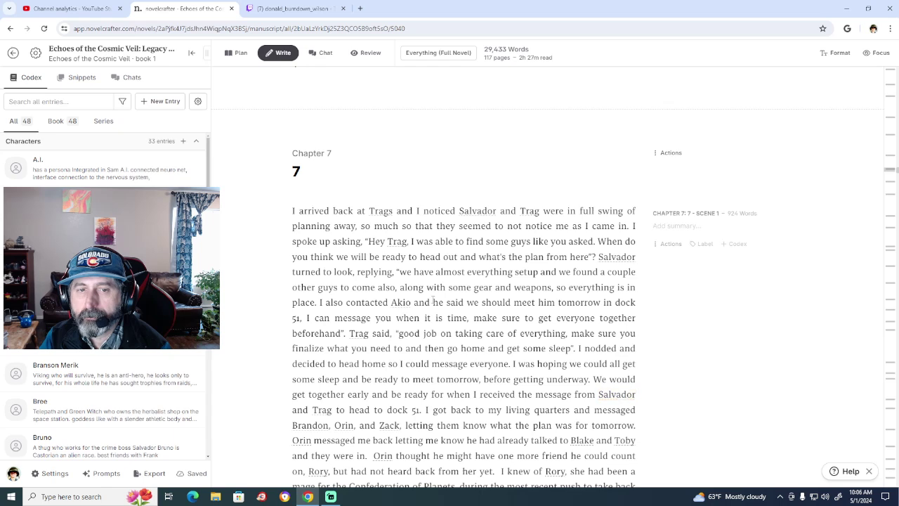
click(398, 211)
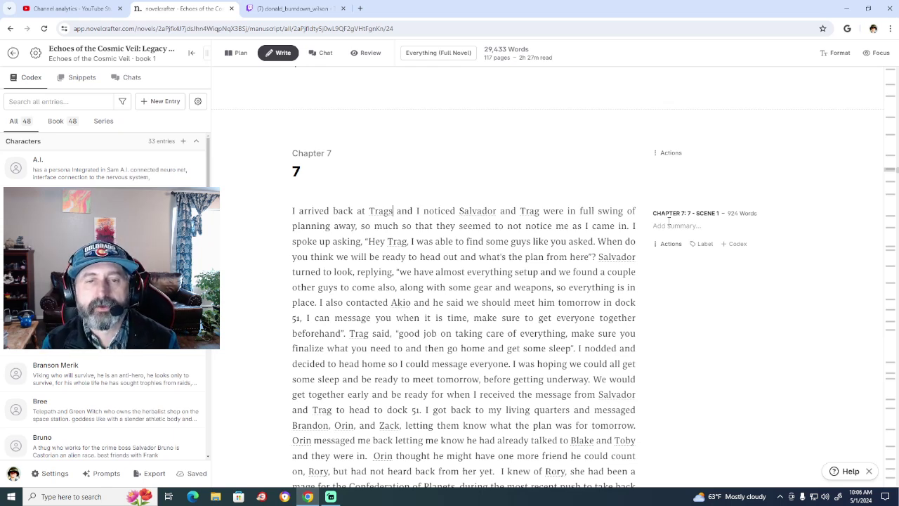
text(great)
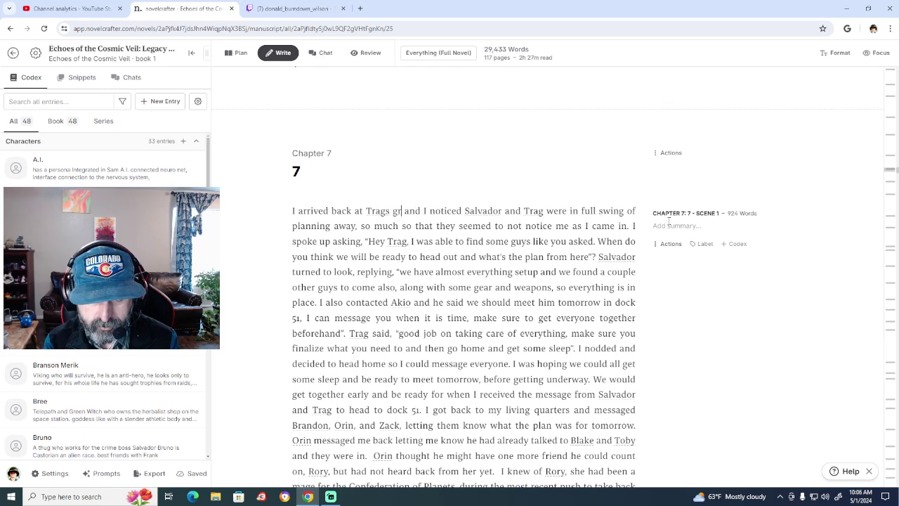
text(ed this ti)
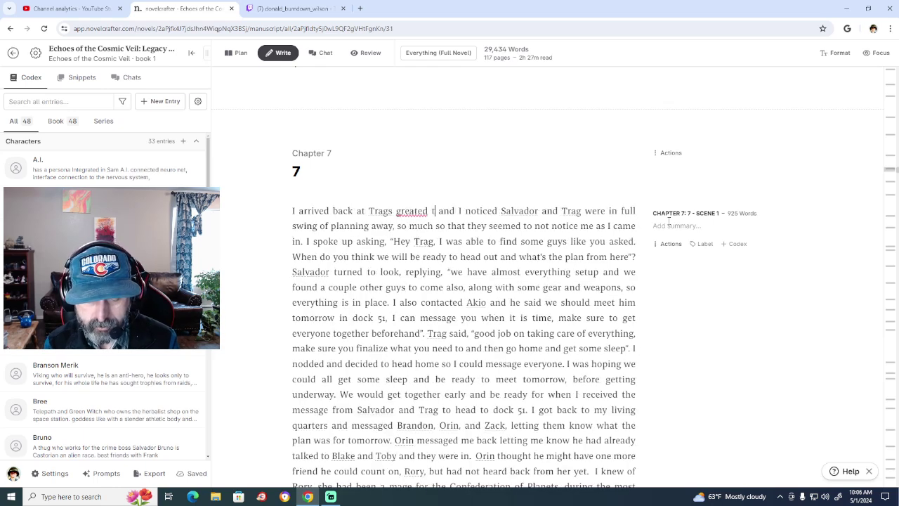
text(me from )
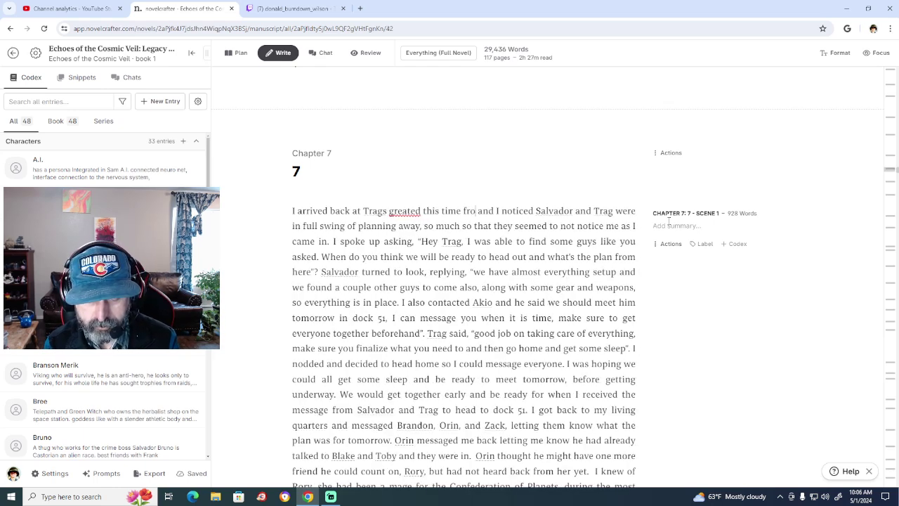
text(a we)
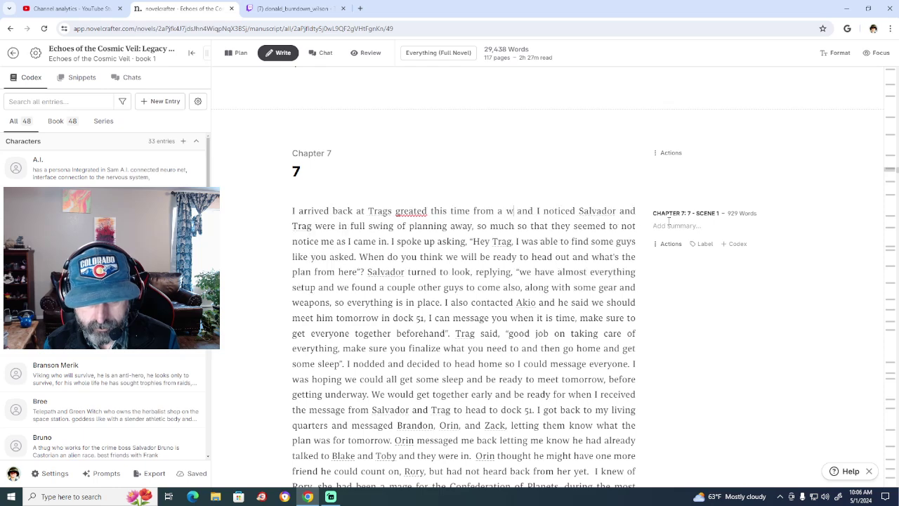
text(lcoming)
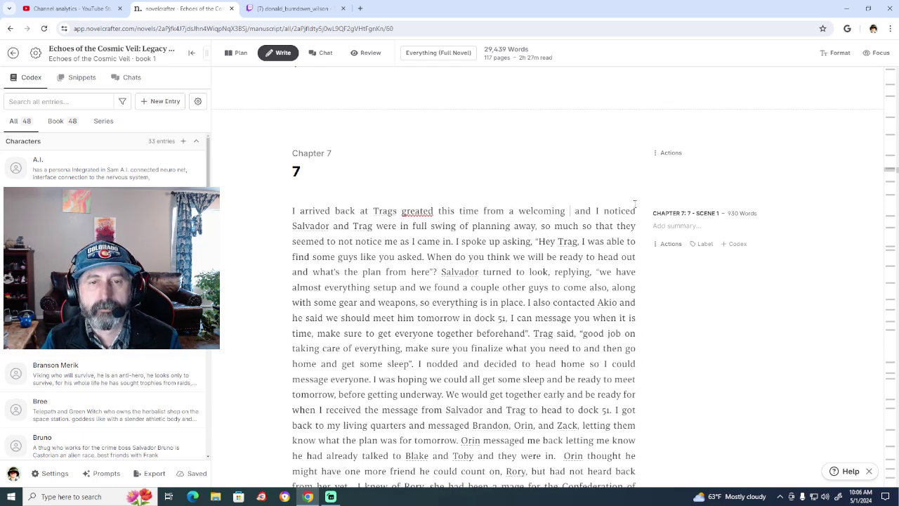
Correct "greated" to "greeted" in chapter 7's opening sentence, check the codex character entries, and add "greeting" after "welcoming".
right_click(411, 210)
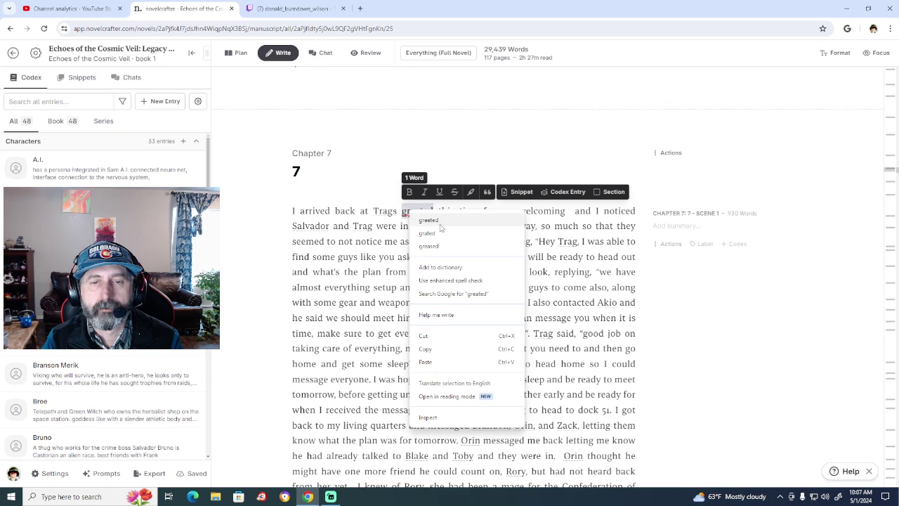
click(442, 225)
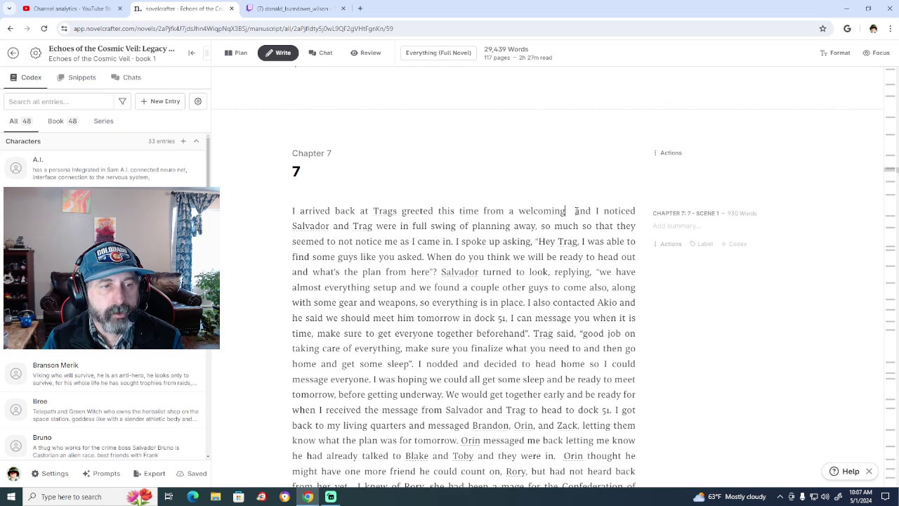
scroll(106, 295, down, 3)
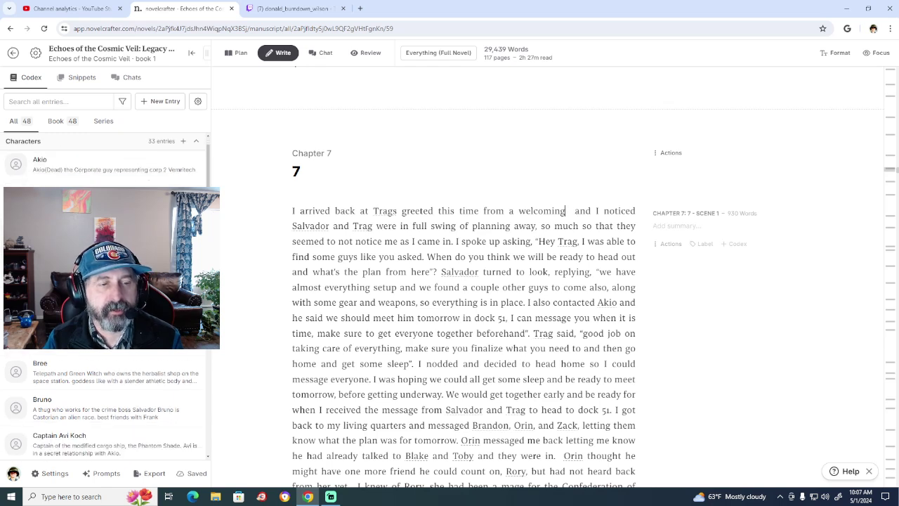
scroll(105, 295, down, 5)
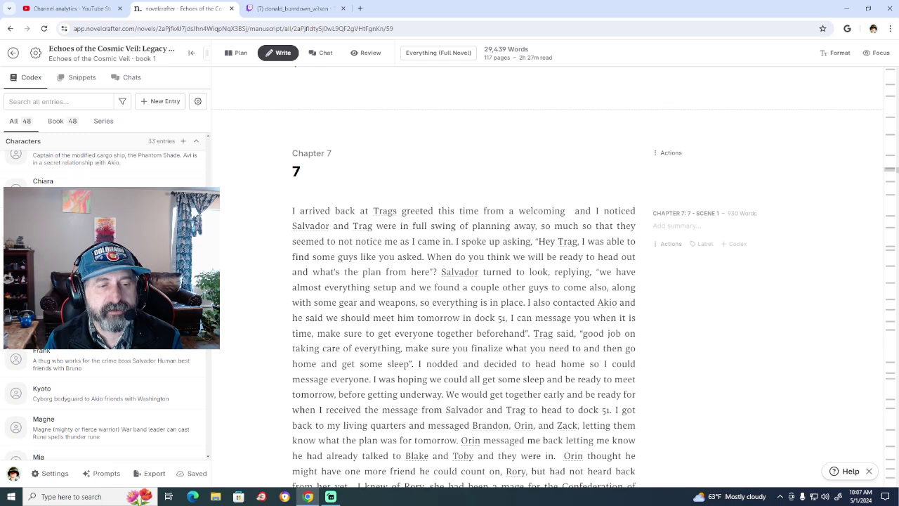
scroll(105, 295, up, 3)
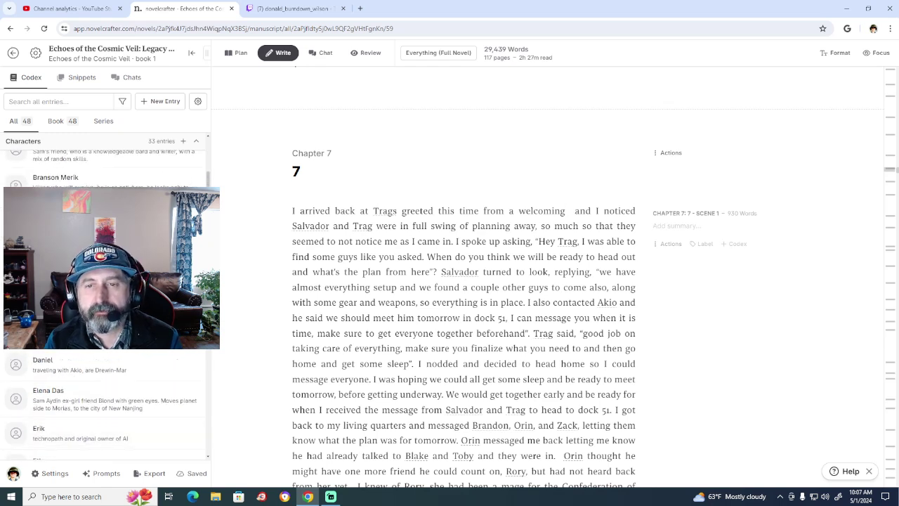
scroll(106, 295, up, 1)
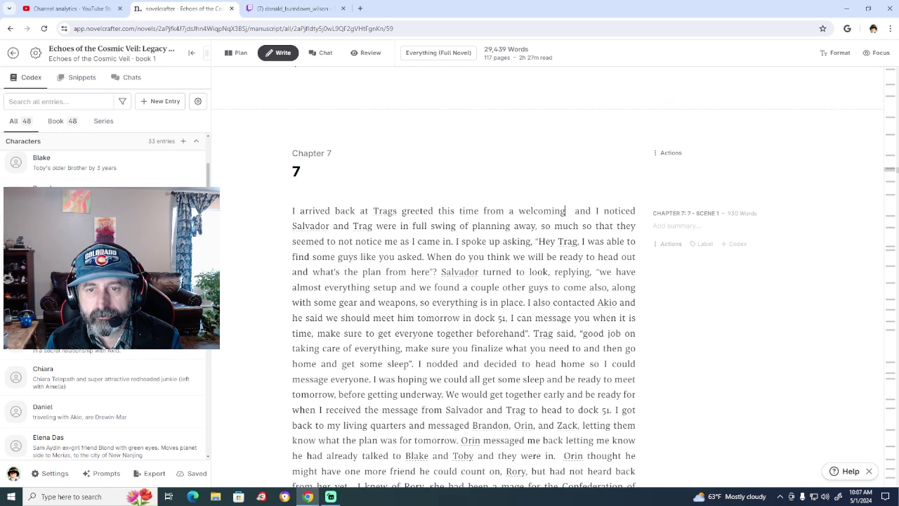
text(gre)
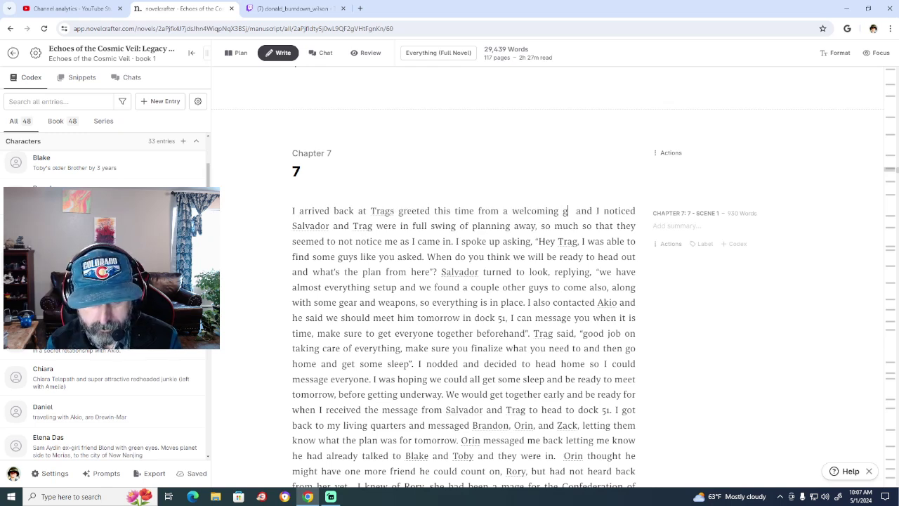
text(eting)
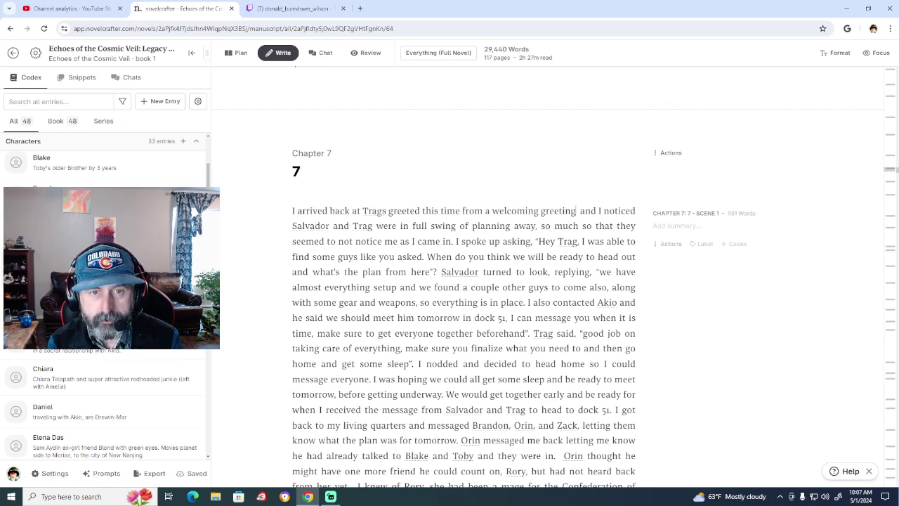
Delete the word "greeted" after "Trags" in the opening sentence of chapter 7.
key(BackSpace)
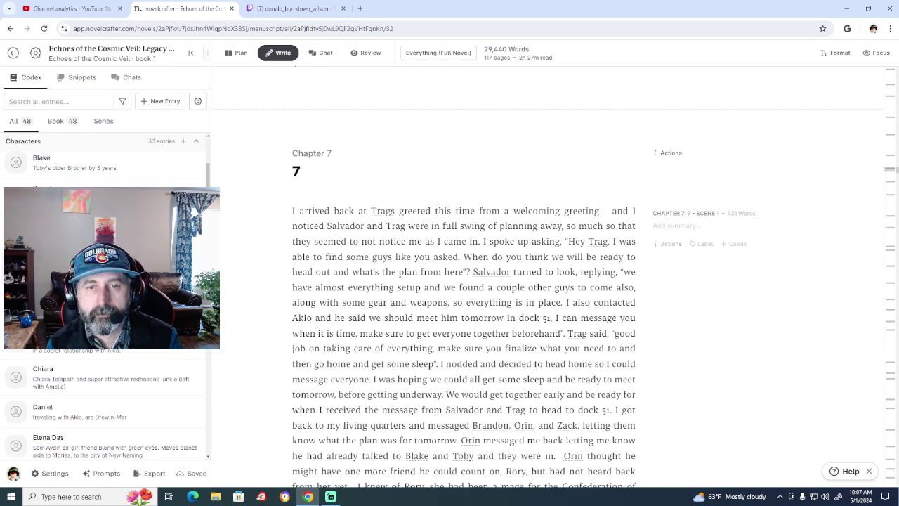
key(BackSpace)
key(BackSpace)
key(BackSpace)
key(BackSpace)
key(BackSpace)
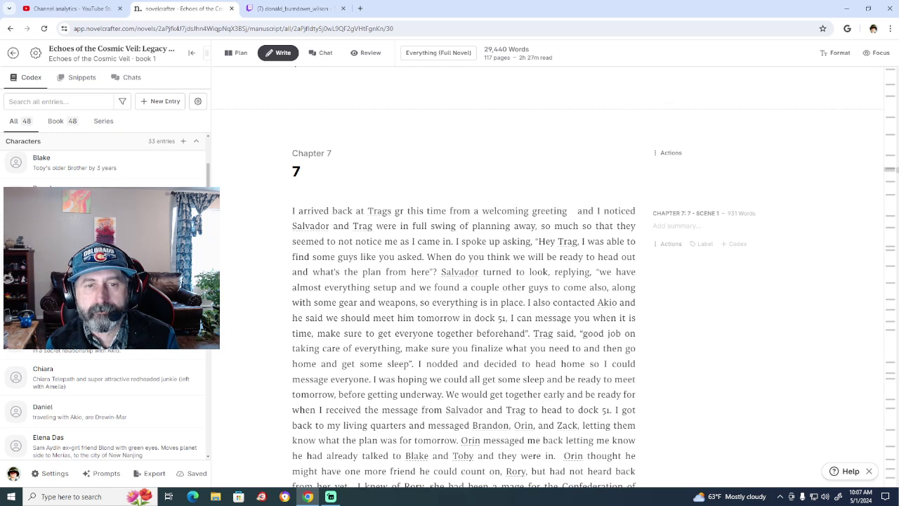
key(BackSpace)
key(BackSpace)
key(BackSpace)
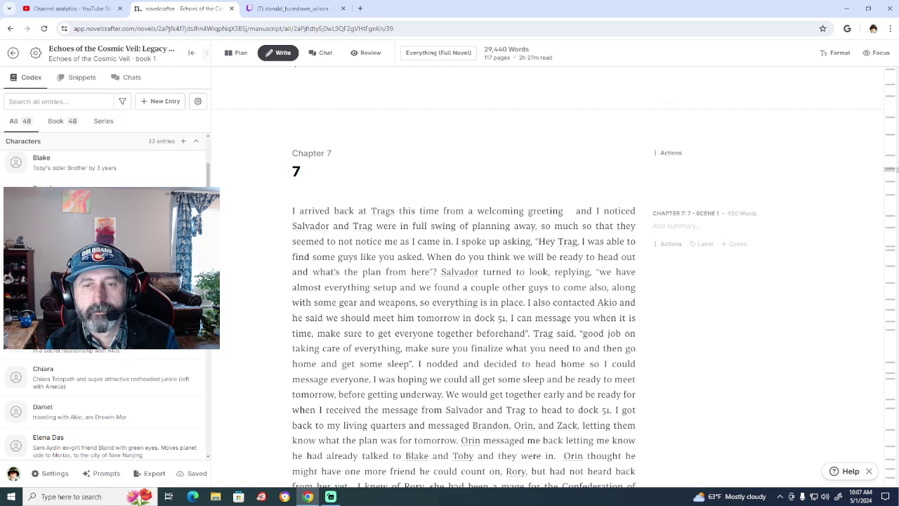
Replace "from" with "with" before "a welcoming greeting" in the opening sentence.
key(BackSpace)
key(BackSpace)
key(BackSpace)
key(BackSpace)
text(with)
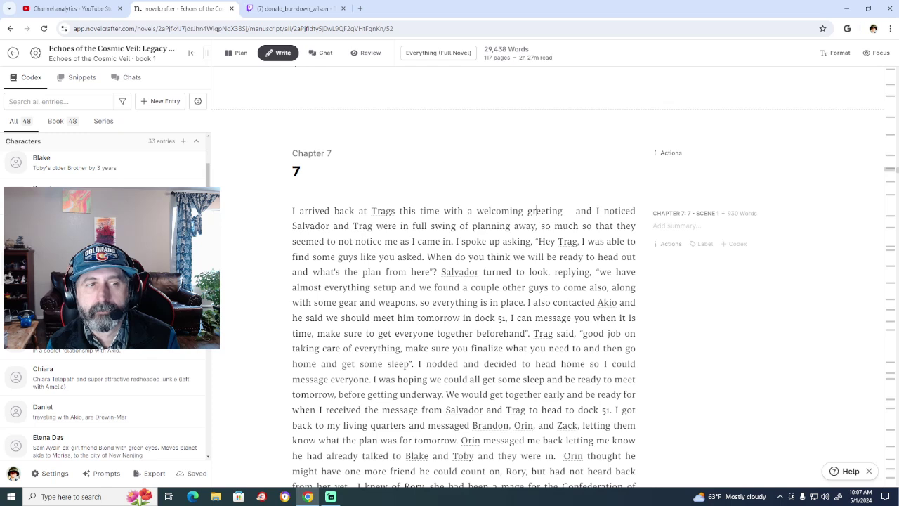
Add ", from Bruno and Frank at the door." after "a welcoming greeting" to end the opening sentence.
text(from)
key(BackSpace)
key(BackSpace)
key(BackSpace)
key(BackSpace)
key(BackSpace)
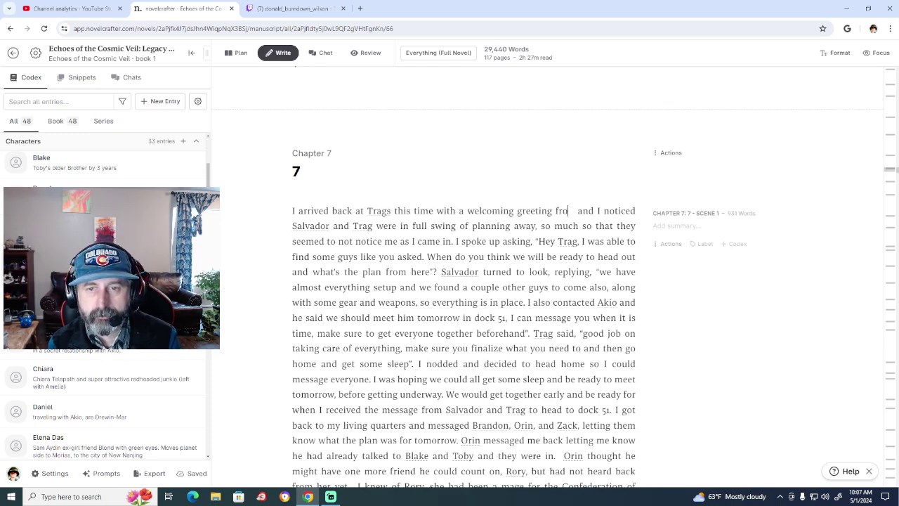
text(, from B)
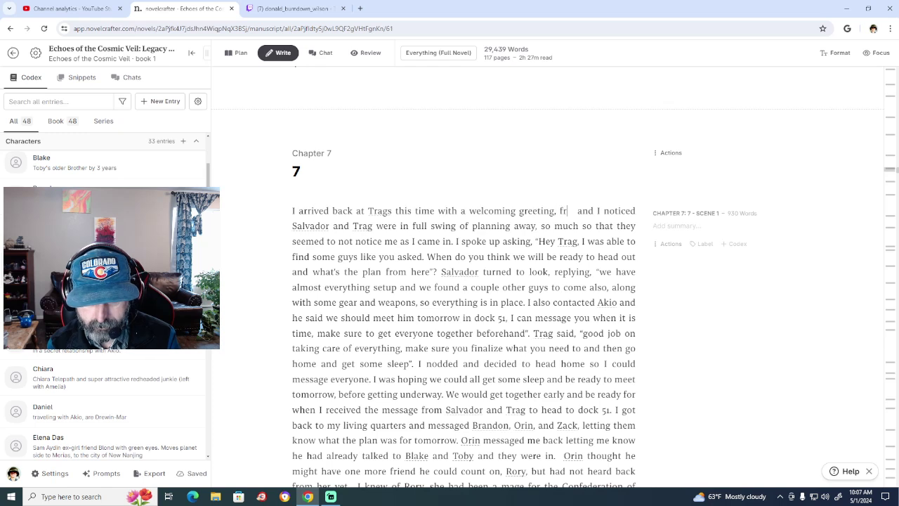
text(runo and )
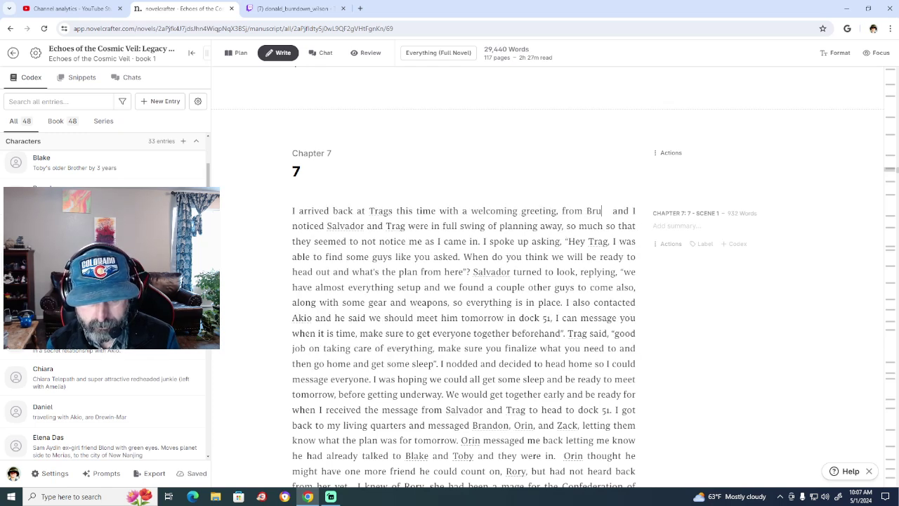
text(Frank at the )
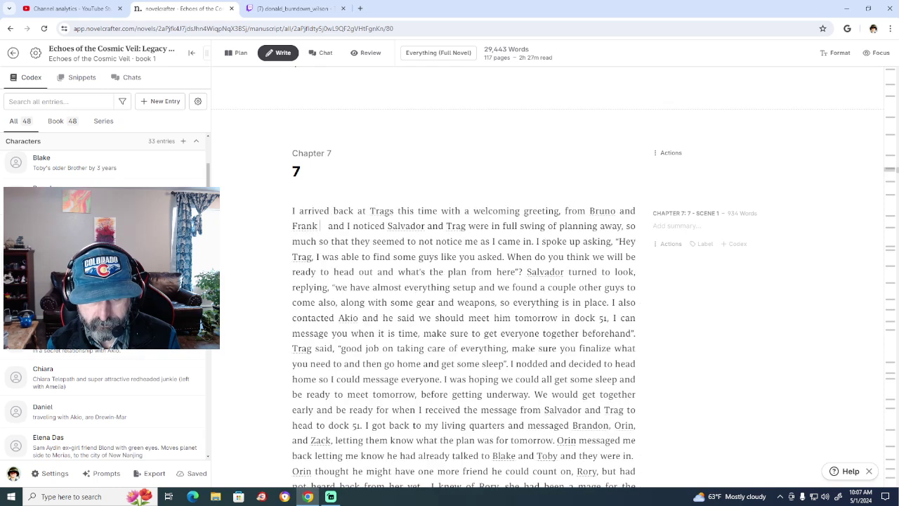
text(door)
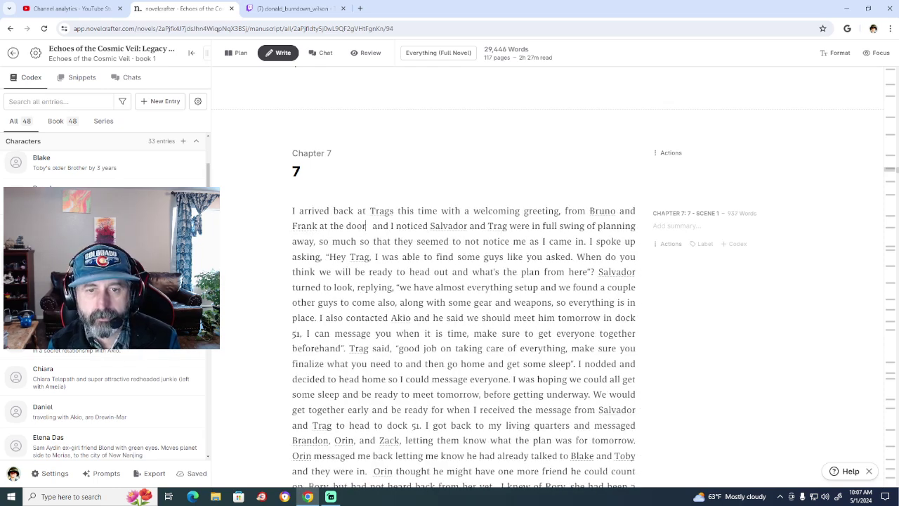
text(.)
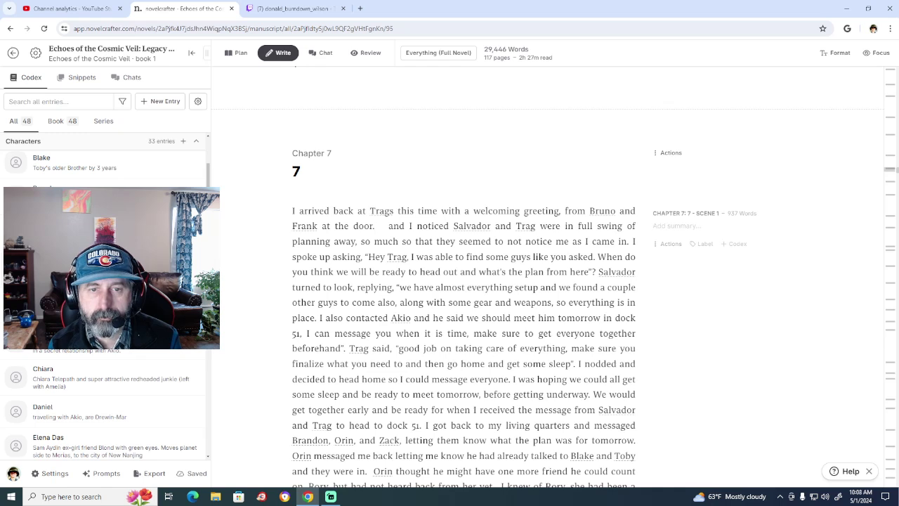
Replace the leftover "and" before "I noticed Salvador and Trag" with "As I entered," and remove the surplus space after it.
key(BackSpace)
key(BackSpace)
key(BackSpace)
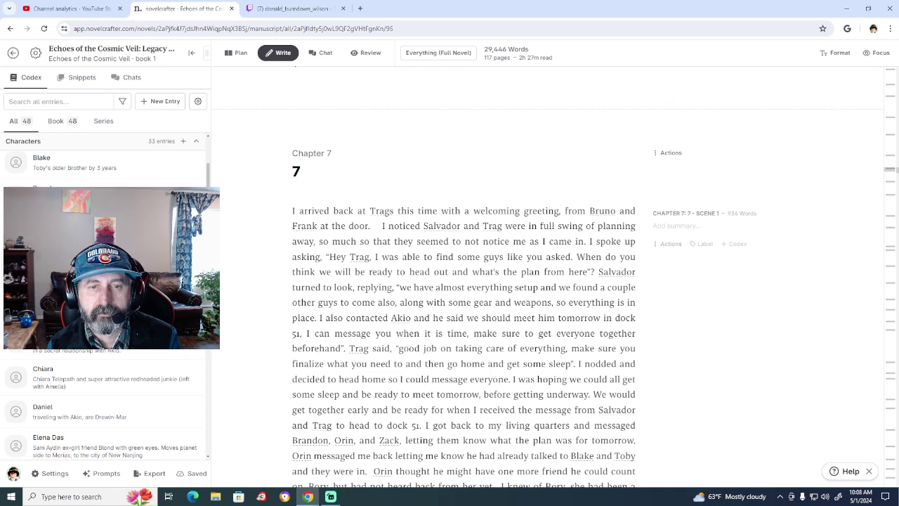
text(As I ent)
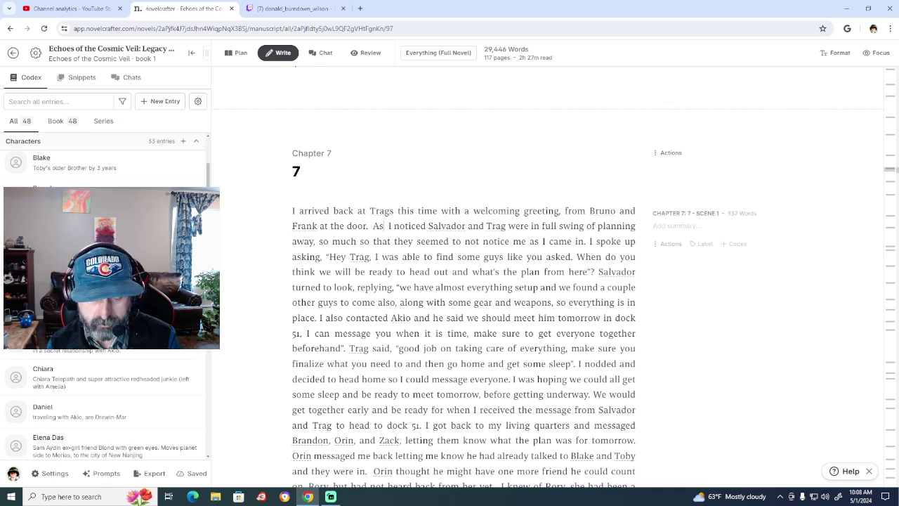
text(ered)
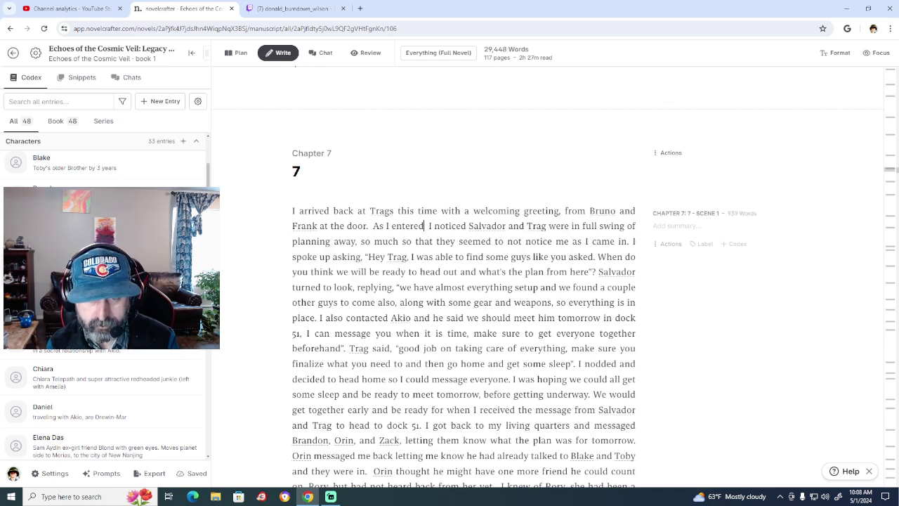
text( ,)
click(428, 226)
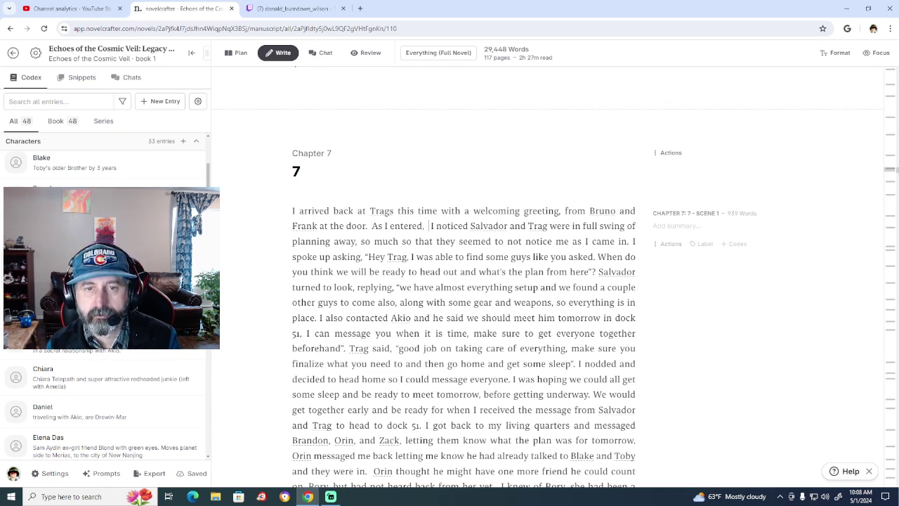
key(BackSpace)
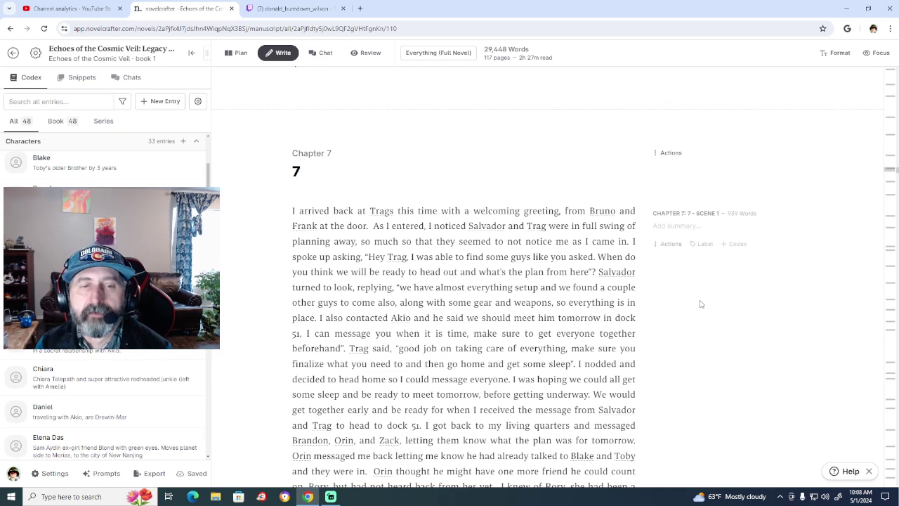
Indent the first line of chapter 7 and place a comma after "Trags" in the opening sentence.
click(293, 212)
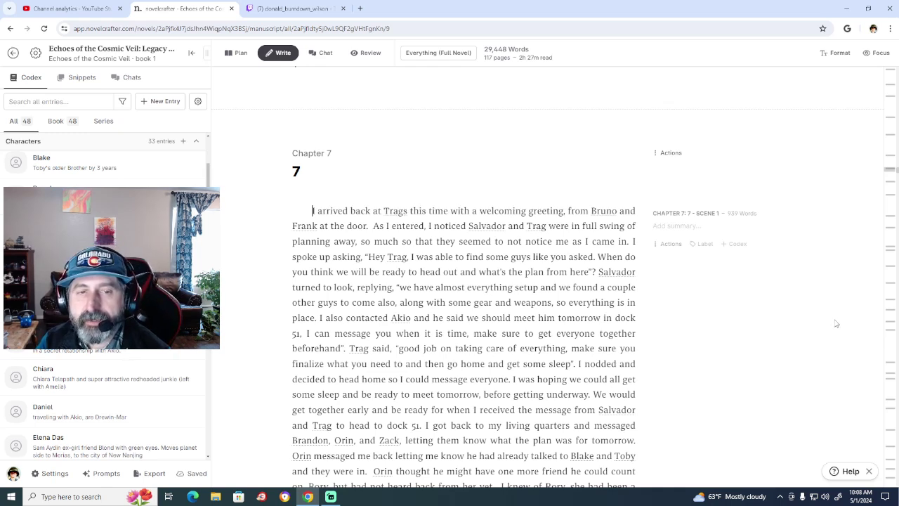
click(371, 211)
text(,)
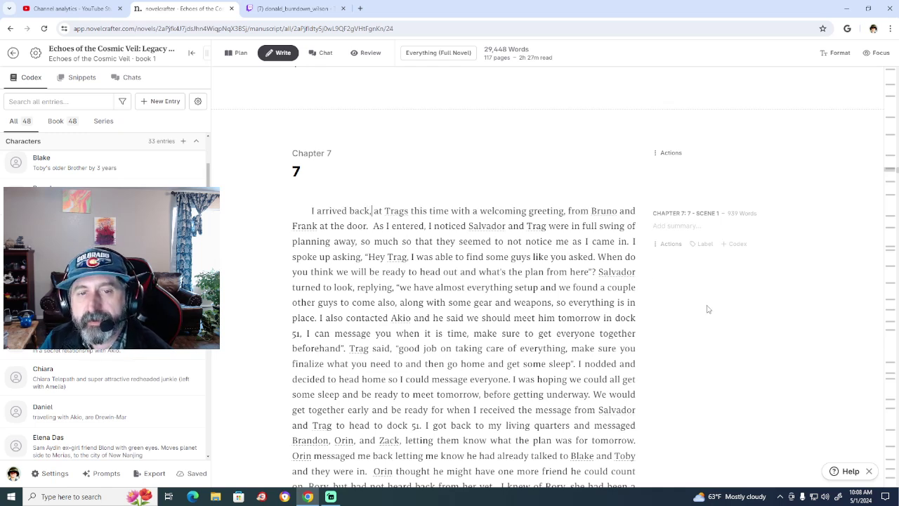
key(BackSpace)
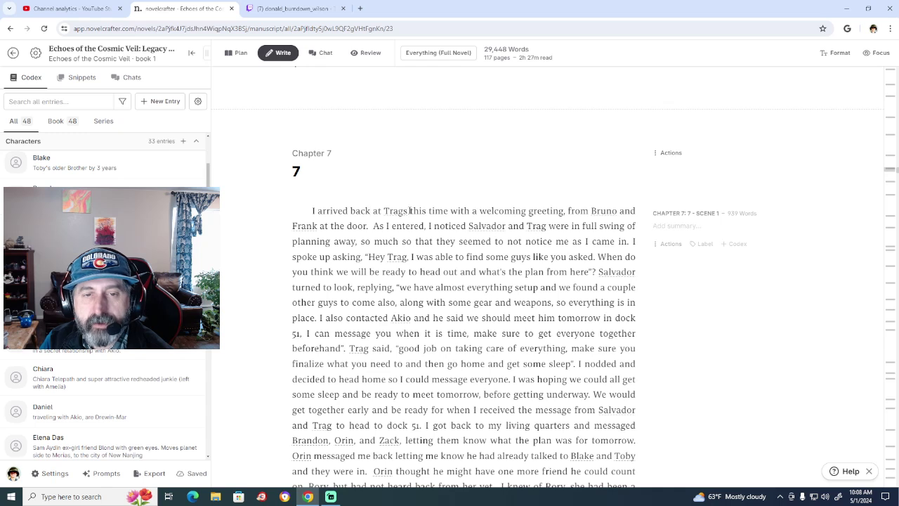
text(,)
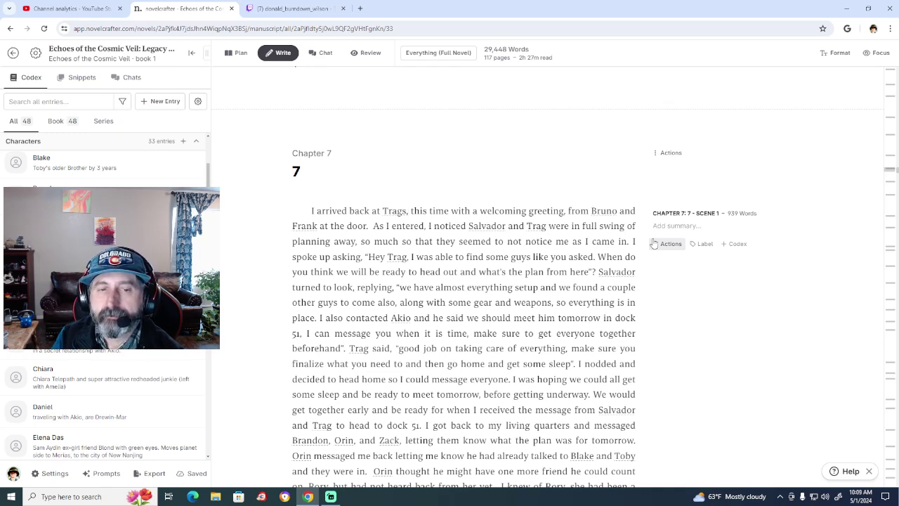
Delete "away" after "in full swing of planning" and insert a comma after "so much so".
click(356, 241)
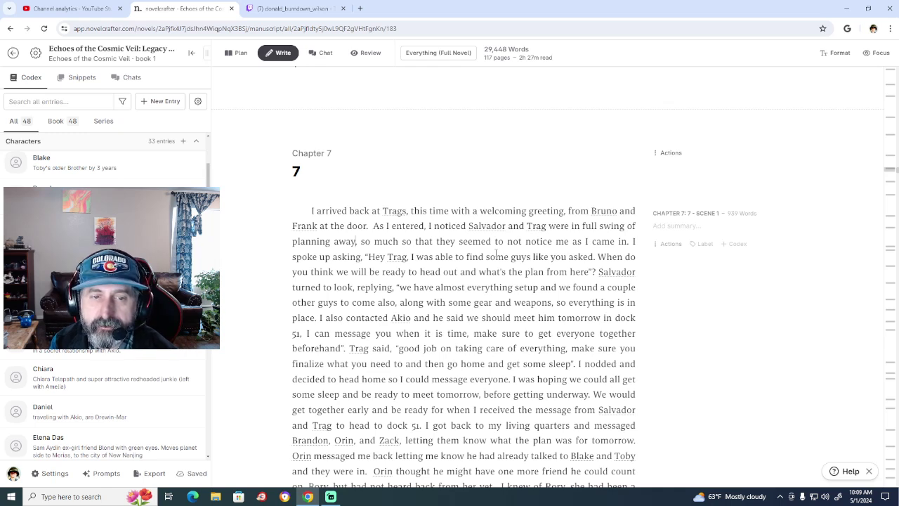
key(BackSpace)
key(BackSpace)
key(BackSpace)
key(BackSpace)
key(BackSpace)
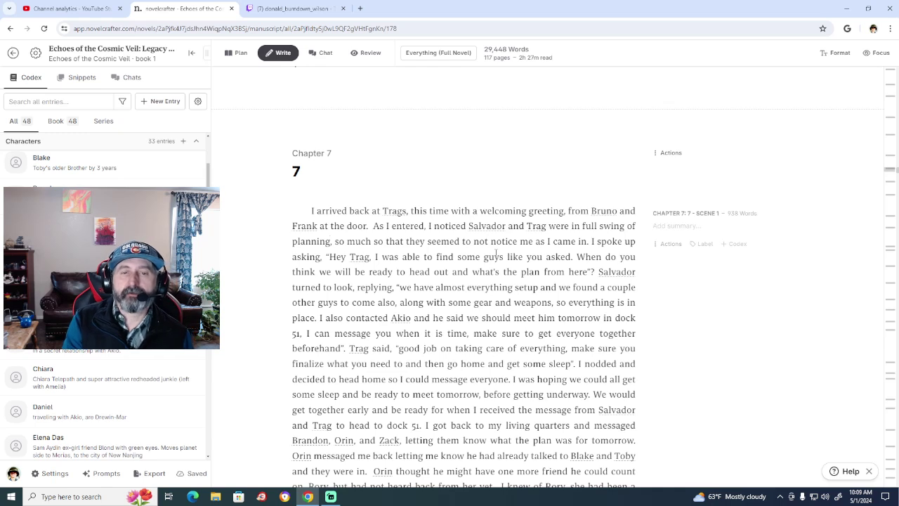
key(ctrl+Right)
key(ctrl+Right)
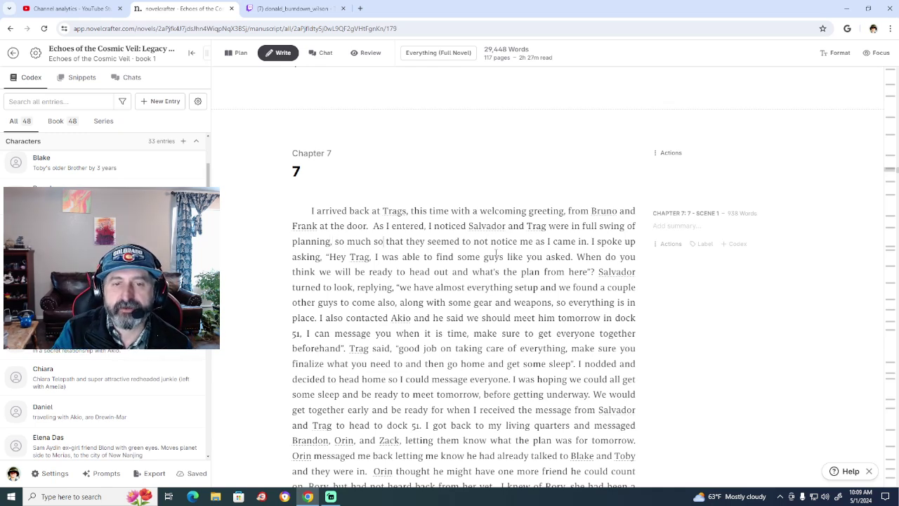
text(,)
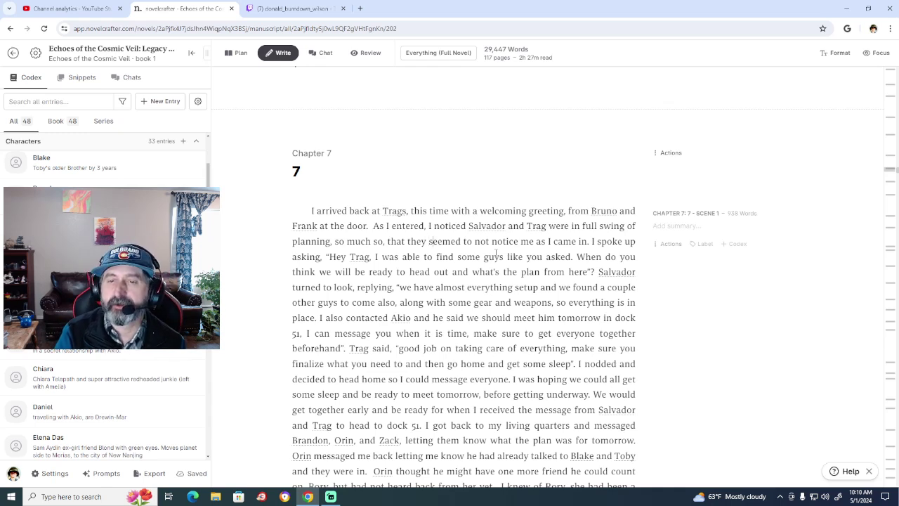
Add an extra space between "as I came in." and "I spoke up" in chapter 7's opening paragraph.
key(Right)
key(Right)
key(Right)
key(Right)
key(Right)
key(Right)
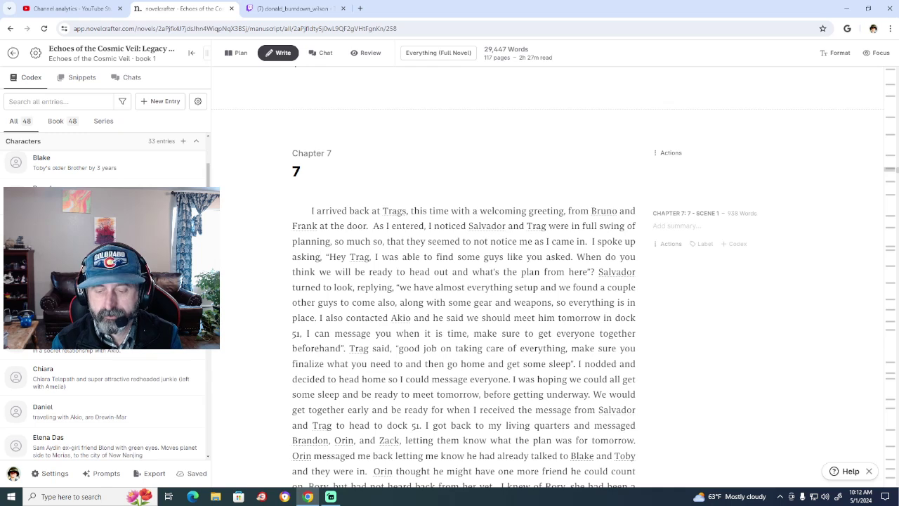
Replace "asking" after "I spoke up" with "incerting myself", keeping a comma before the quotation.
key(BackSpace)
key(BackSpace)
key(BackSpace)
key(BackSpace)
key(BackSpace)
key(BackSpace)
key(BackSpace)
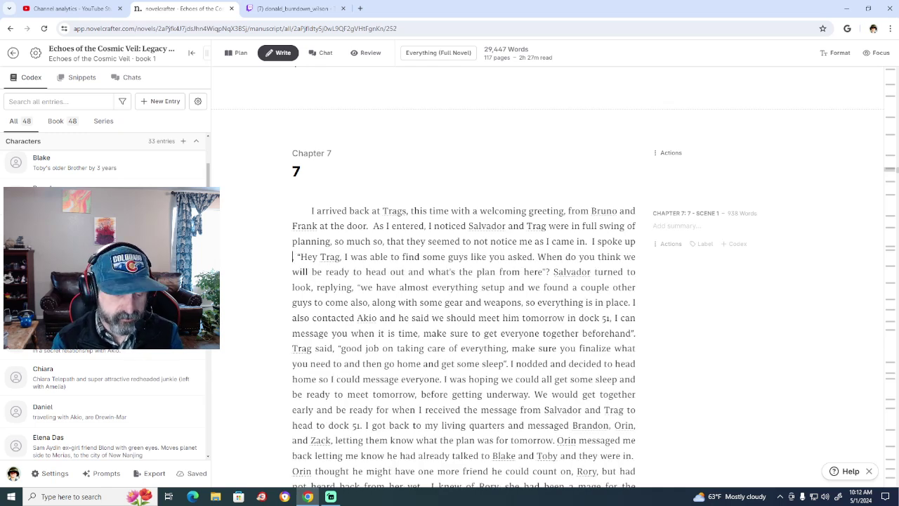
key(BackSpace)
text(i )
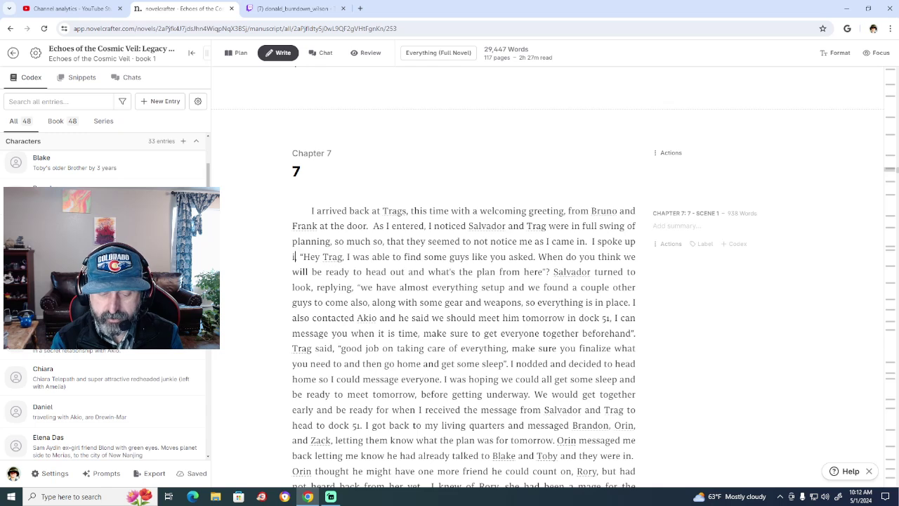
text(n)
text(certing m)
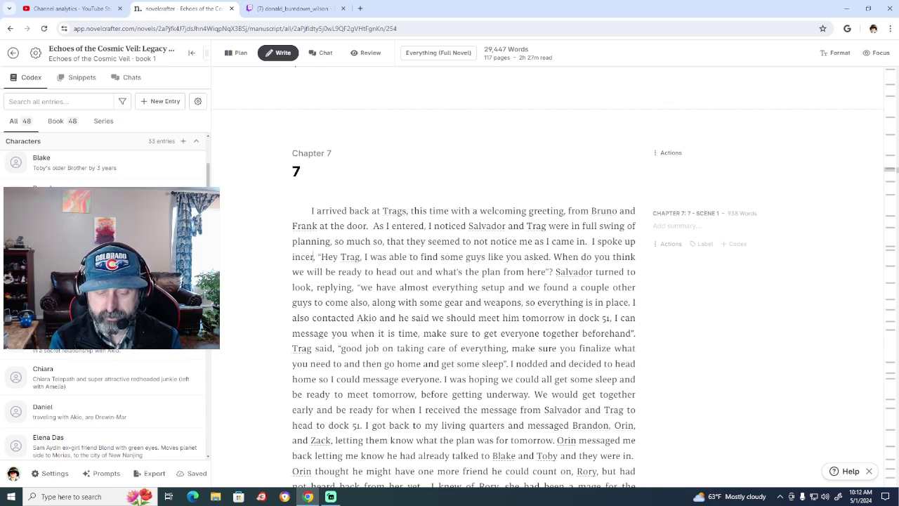
text(yself,)
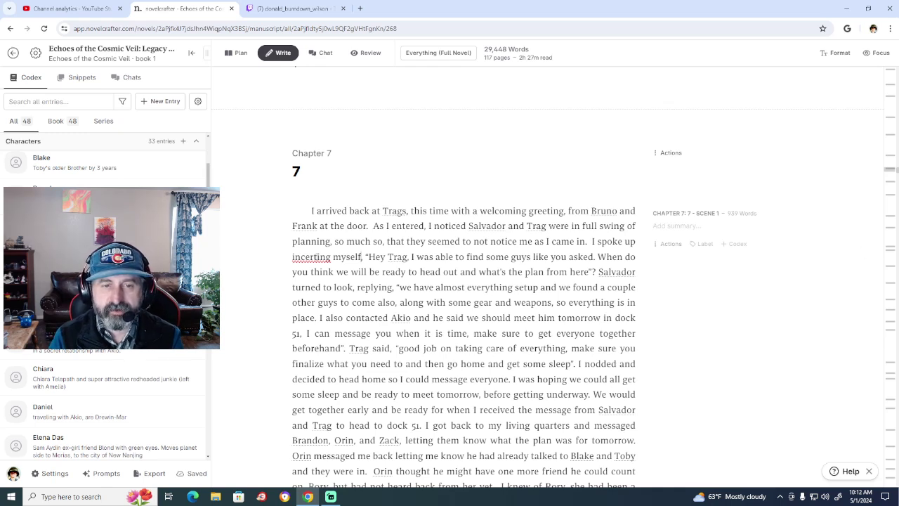
Correct the misspelled word before "myself" to "inserting".
right_click(318, 258)
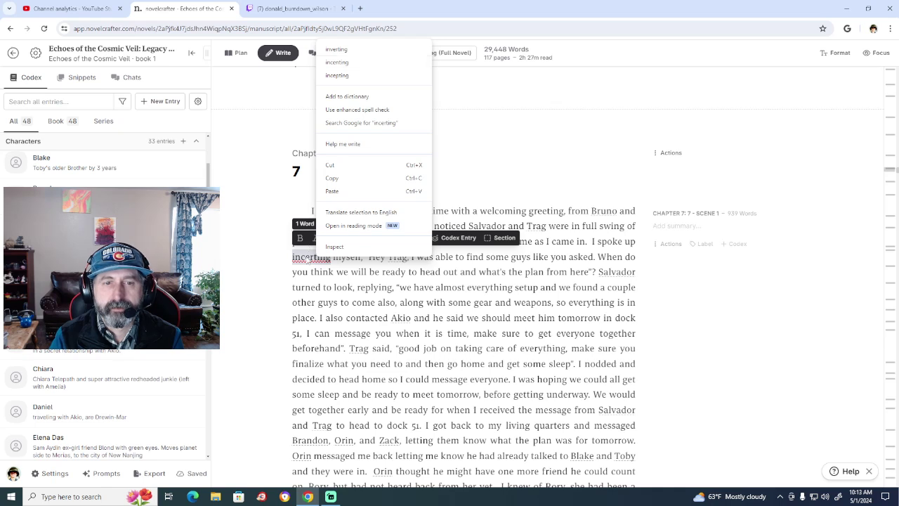
click(363, 96)
click(307, 257)
key(BackSpace)
text(d)
key(BackSpace)
text(s)
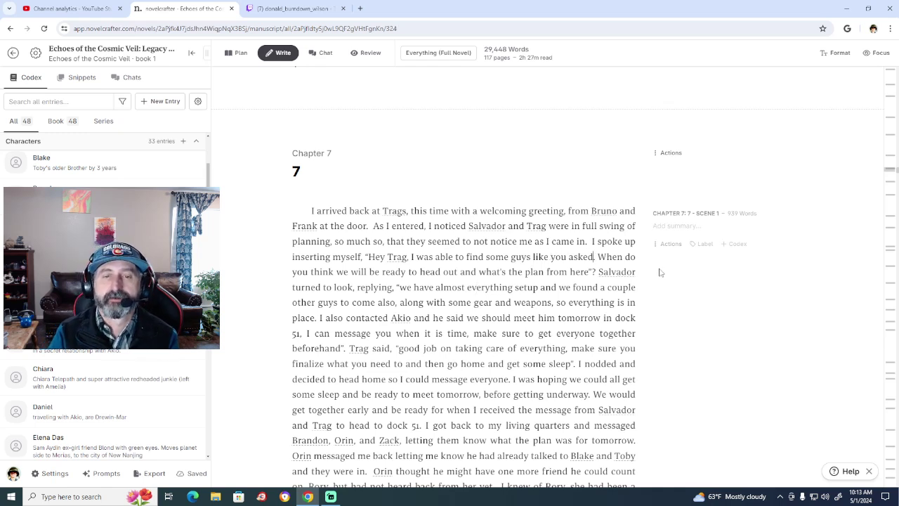
Delete "find some guys like you asked" from the narrator's quoted line, leaving "I was able to" in place.
key(BackSpace)
key(BackSpace)
key(BackSpace)
key(BackSpace)
key(BackSpace)
key(BackSpace)
key(BackSpace)
key(BackSpace)
key(BackSpace)
key(BackSpace)
key(BackSpace)
key(BackSpace)
key(BackSpace)
key(BackSpace)
key(BackSpace)
key(BackSpace)
key(BackSpace)
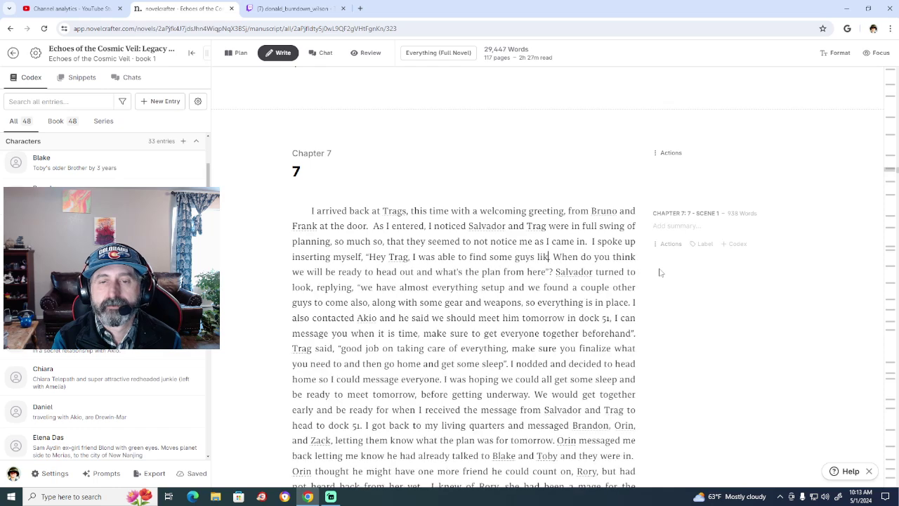
key(BackSpace)
key(BackSpace)
key(BackSpace)
key(BackSpace)
key(BackSpace)
key(BackSpace)
key(BackSpace)
key(BackSpace)
key(BackSpace)
key(BackSpace)
key(BackSpace)
key(BackSpace)
key(BackSpace)
key(BackSpace)
key(BackSpace)
key(BackSpace)
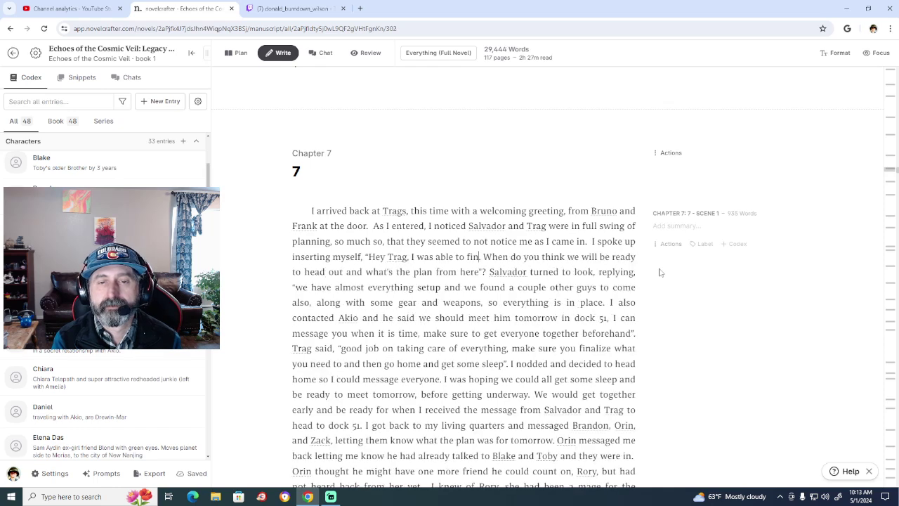
key(BackSpace)
key(BackSpace)
key(BackSpace)
key(BackSpace)
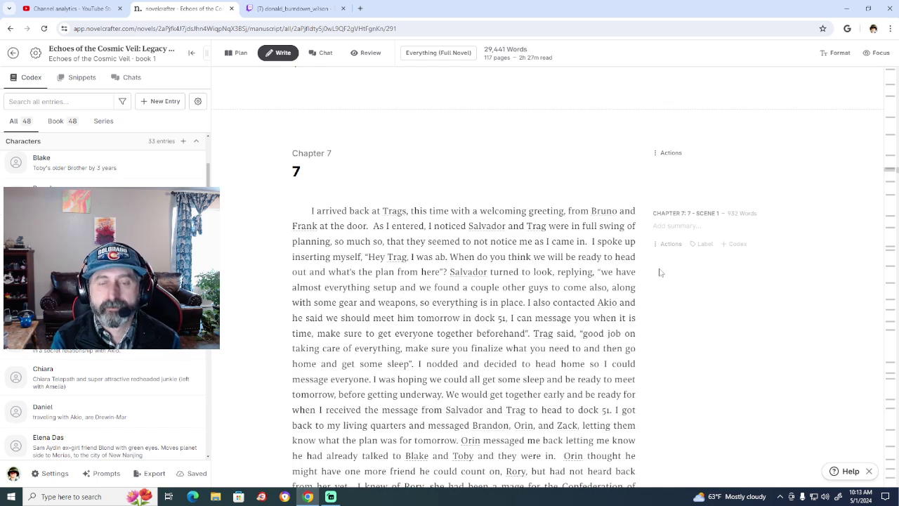
text(le to)
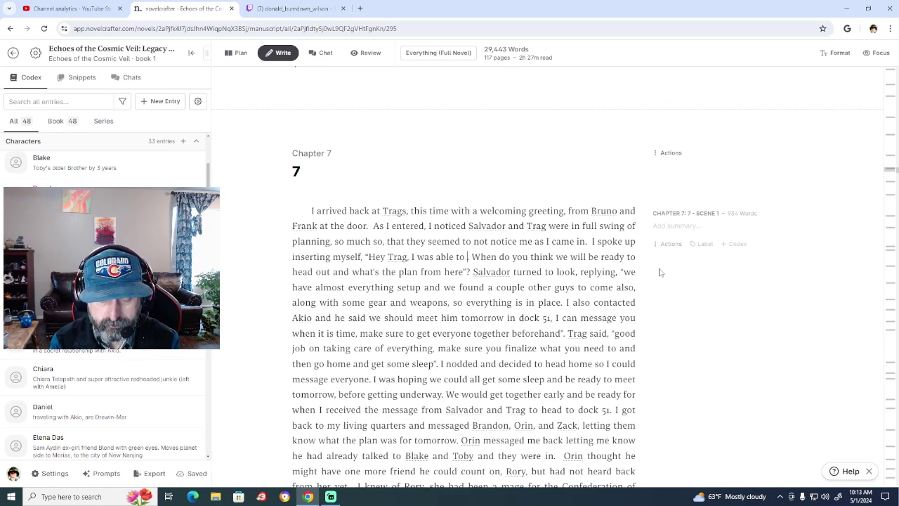
text( contact)
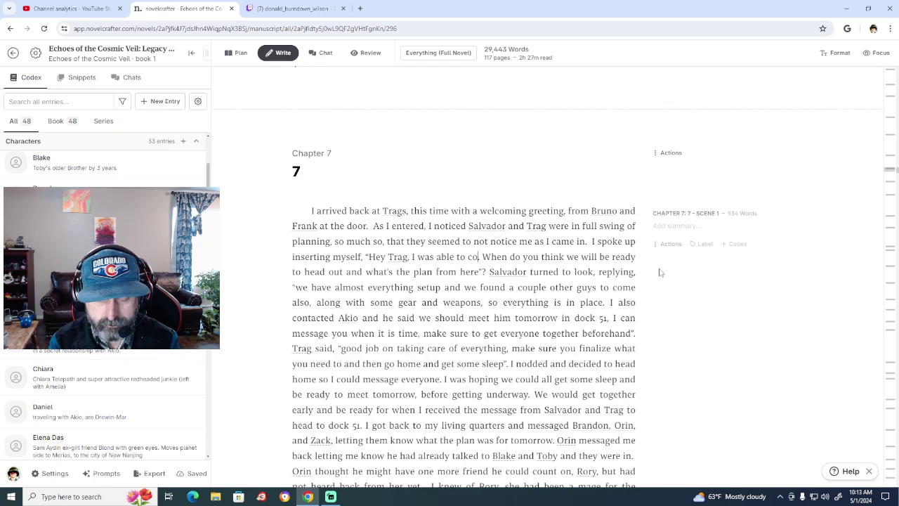
text( some of)
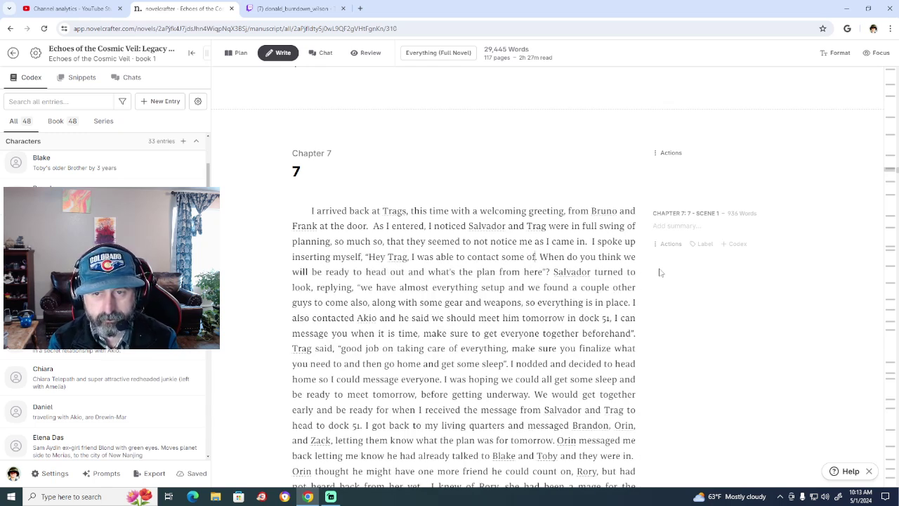
text( the peopl)
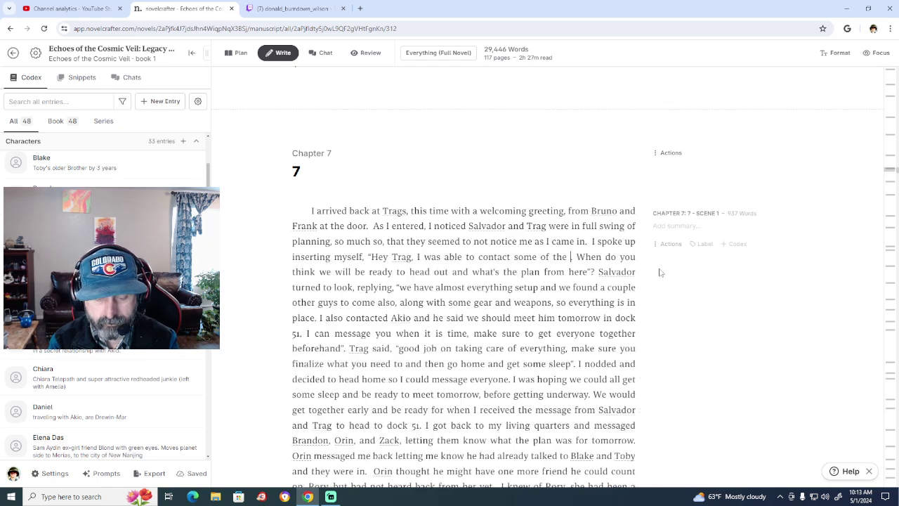
text(e I)
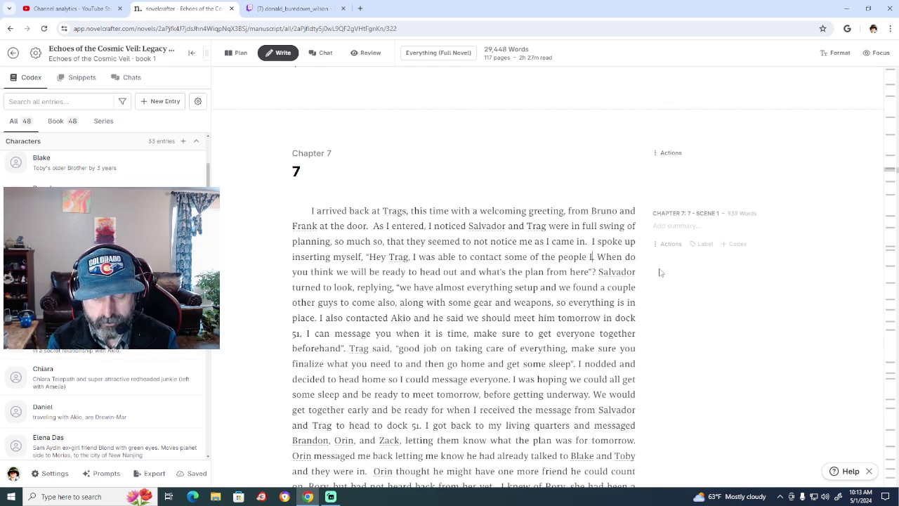
text( know a)
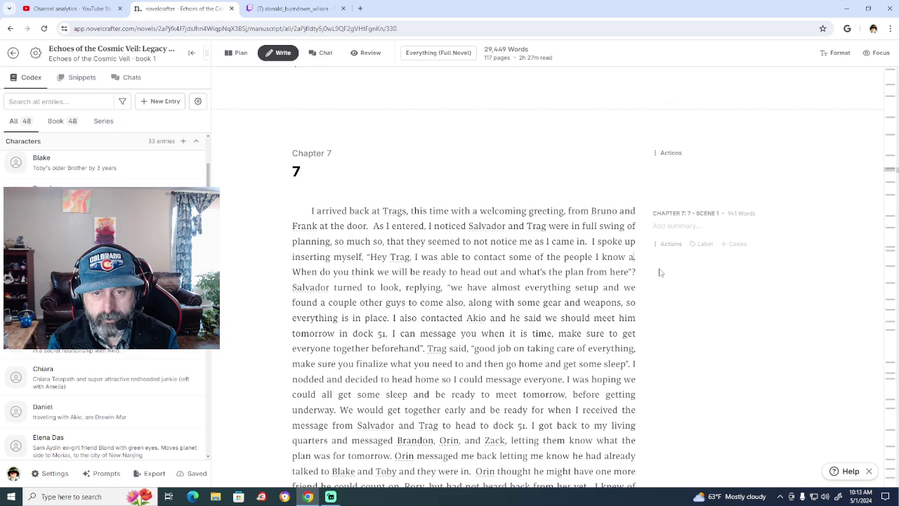
text(n)
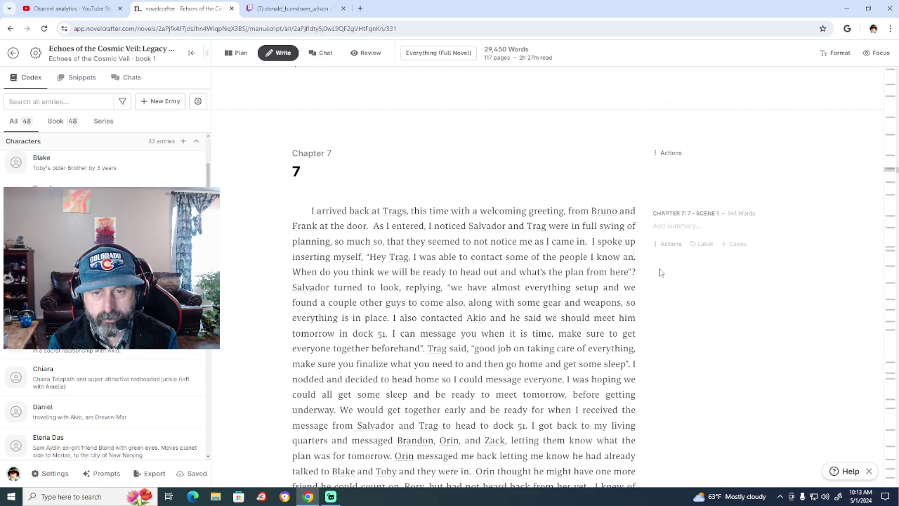
key(BackSpace)
key(BackSpace)
key(BackSpace)
key(BackSpace)
key(BackSpace)
key(BackSpace)
key(BackSpace)
key(BackSpace)
key(BackSpace)
key(BackSpace)
key(BackSpace)
key(BackSpace)
key(BackSpace)
key(BackSpace)
key(BackSpace)
key(BackSpace)
key(BackSpace)
key(BackSpace)
key(BackSpace)
key(BackSpace)
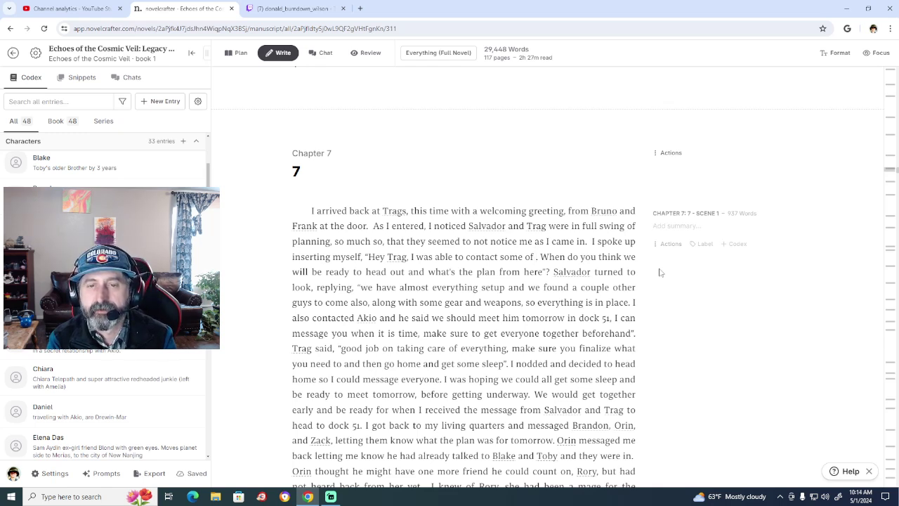
key(BackSpace)
key(BackSpace)
key(BackSpace)
key(BackSpace)
key(BackSpace)
key(BackSpace)
key(BackSpace)
key(BackSpace)
key(BackSpace)
key(BackSpace)
key(BackSpace)
key(BackSpace)
key(BackSpace)
key(BackSpace)
key(BackSpace)
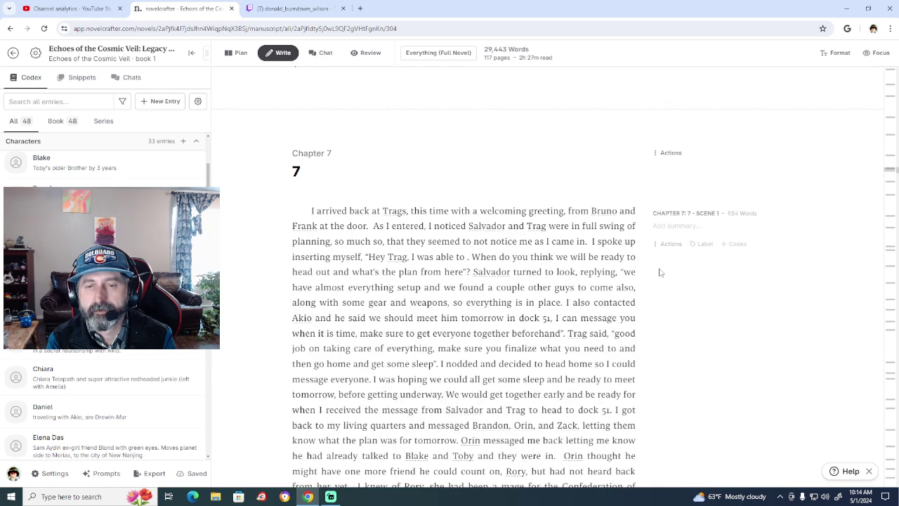
Continue the quoted line after "I was able to" with "managed to pull together some extra muscle for your crew.".
text(managed)
key(BackSpace)
text(to)
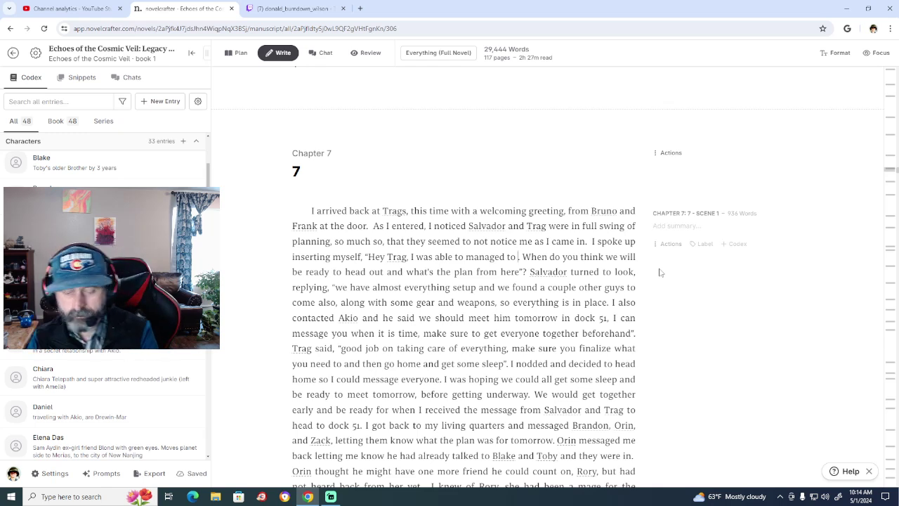
text(pull togete)
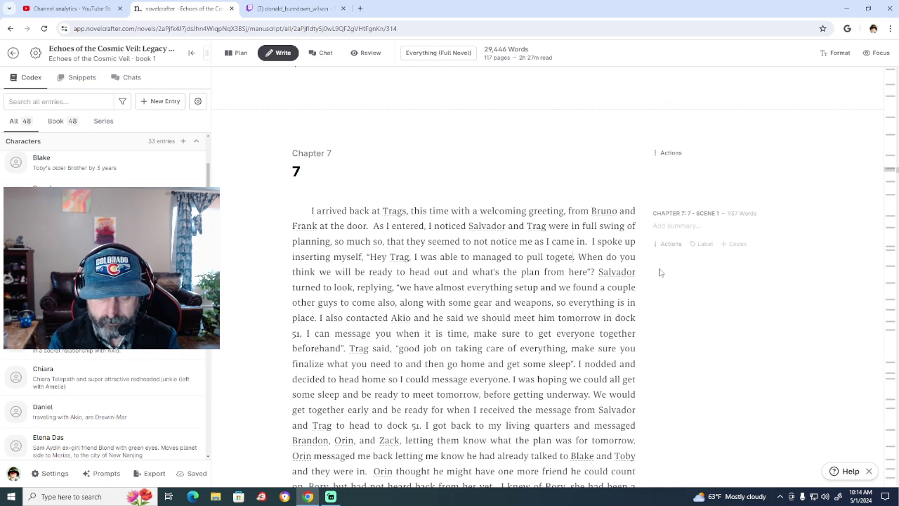
key(BackSpace)
text(her.)
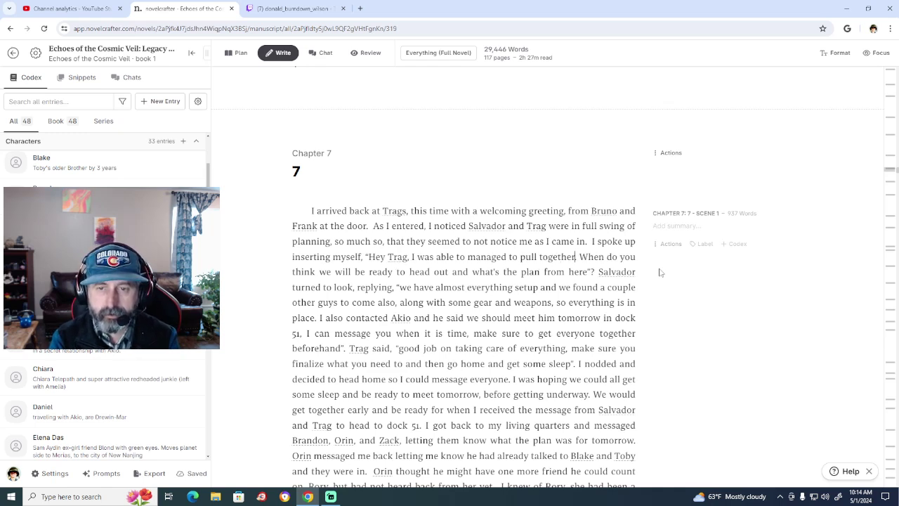
text( some extra)
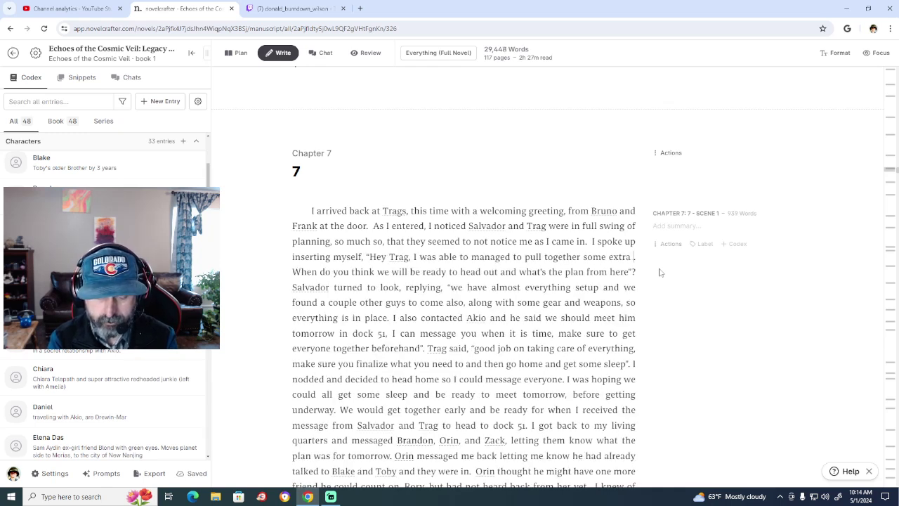
text( muscle)
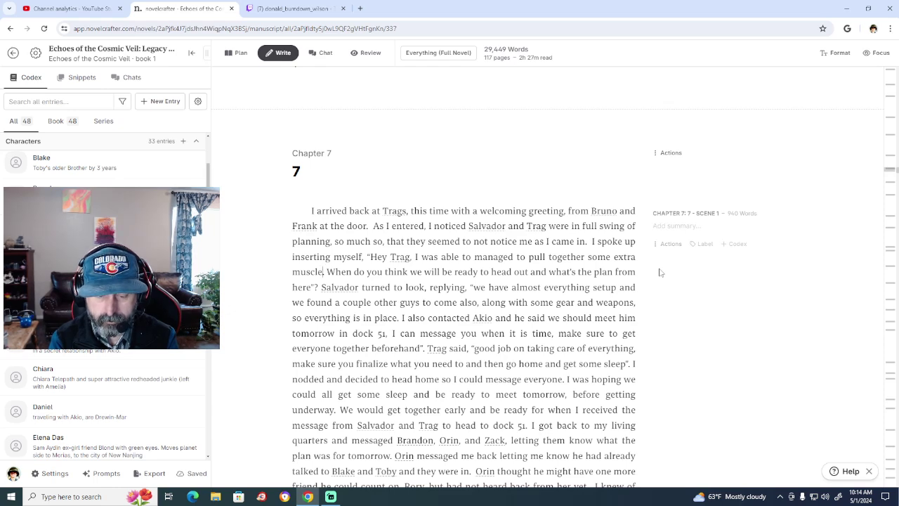
text( for)
text( your c)
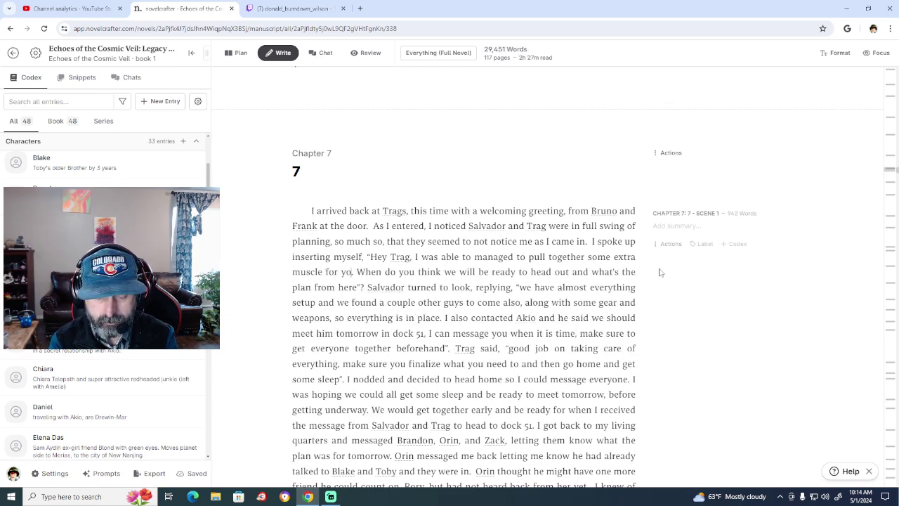
text(rew.)
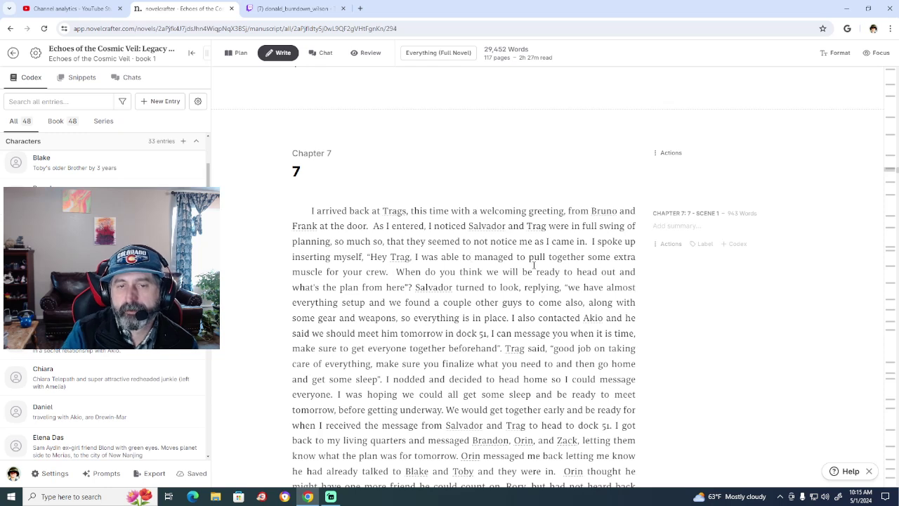
Delete "was able to" before "managed to pull together" and add an extra space before "Salvador turned to look".
key(BackSpace)
key(BackSpace)
key(BackSpace)
key(BackSpace)
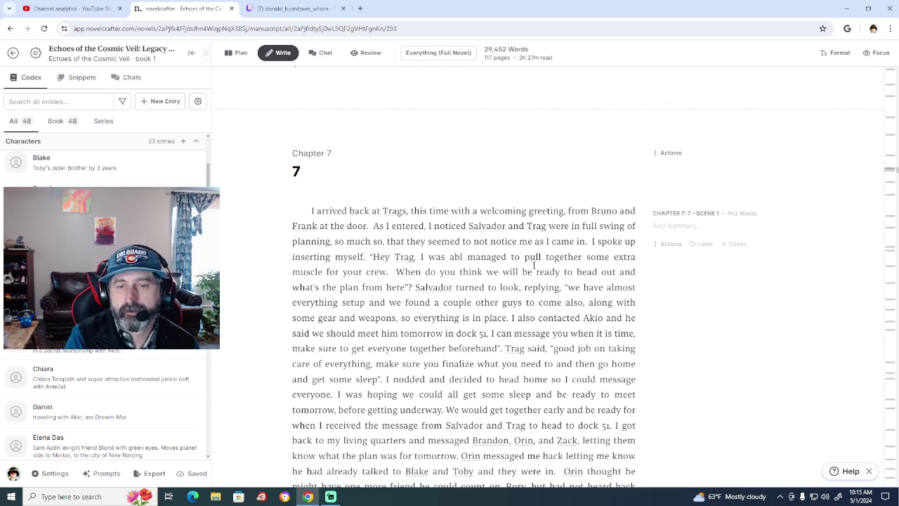
key(BackSpace)
key(BackSpace)
key(BackSpace)
key(BackSpace)
key(BackSpace)
key(BackSpace)
key(BackSpace)
key(BackSpace)
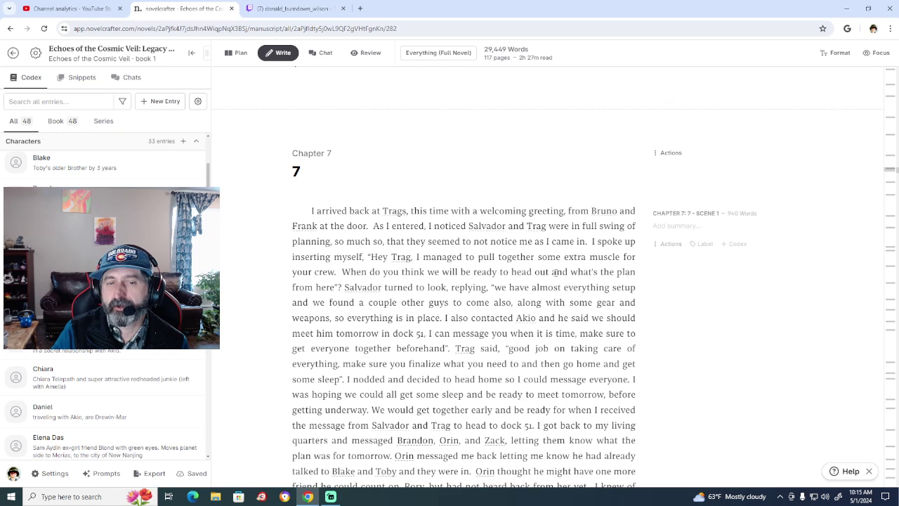
click(343, 286)
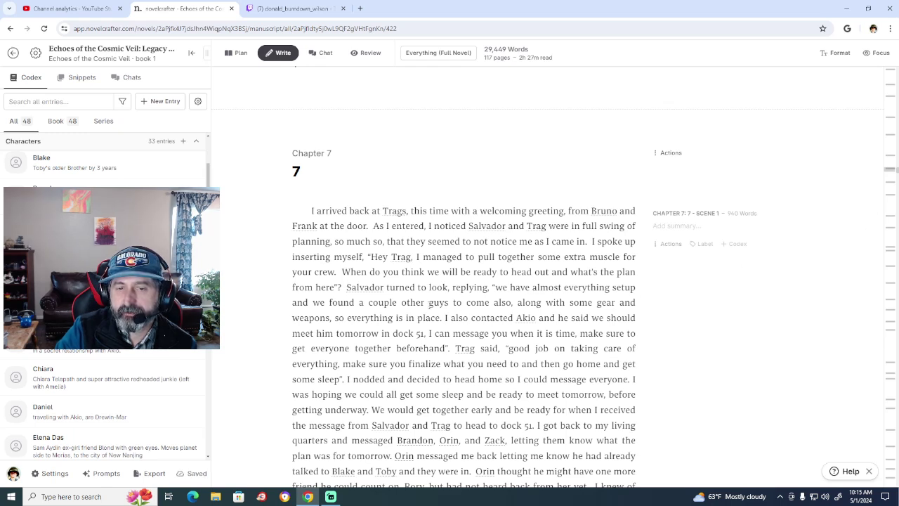
Delete "a couple other guys to come also" after "and we found" in Salvador's reply.
click(512, 302)
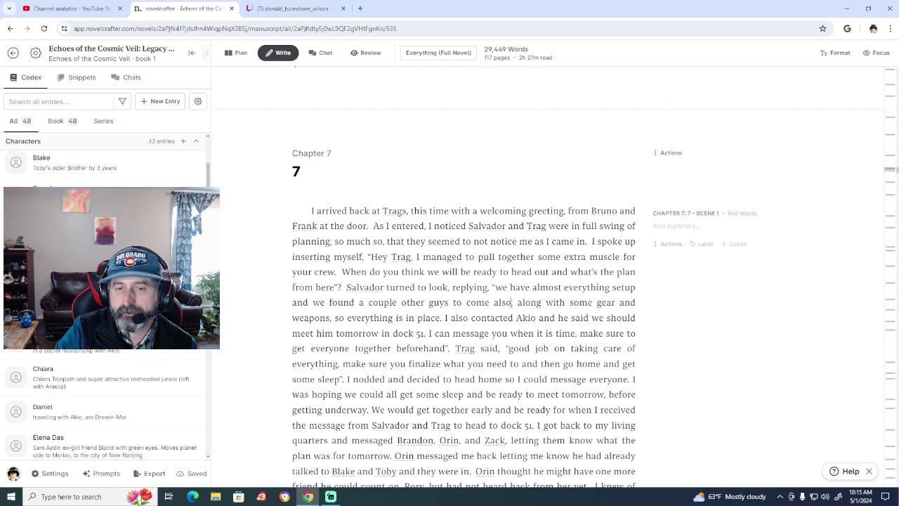
key(BackSpace)
key(BackSpace)
key(BackSpace)
key(BackSpace)
key(BackSpace)
key(BackSpace)
key(BackSpace)
key(BackSpace)
key(BackSpace)
key(BackSpace)
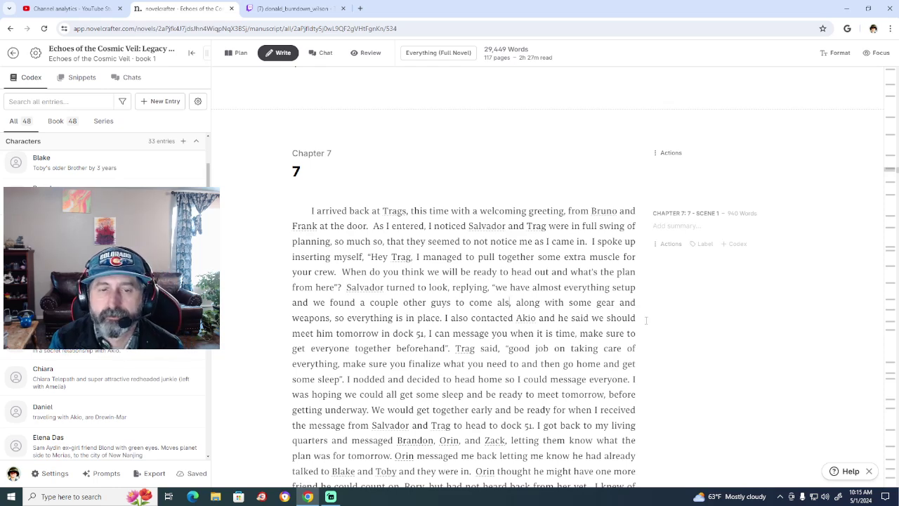
key(BackSpace)
key(BackSpace)
key(BackSpace)
key(BackSpace)
key(BackSpace)
key(BackSpace)
key(BackSpace)
key(BackSpace)
key(BackSpace)
key(BackSpace)
key(BackSpace)
key(BackSpace)
key(BackSpace)
key(BackSpace)
key(BackSpace)
key(BackSpace)
key(BackSpace)
key(BackSpace)
key(BackSpace)
key(BackSpace)
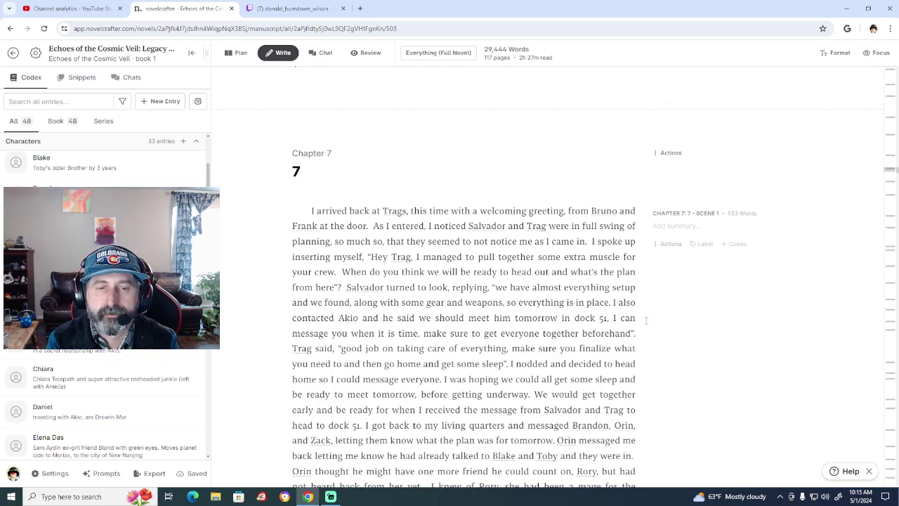
Replace "found" in Salvador's reply with "were also able to get a couple", keeping the comma before "along with some gear".
key(BackSpace)
key(BackSpace)
key(BackSpace)
text(were,)
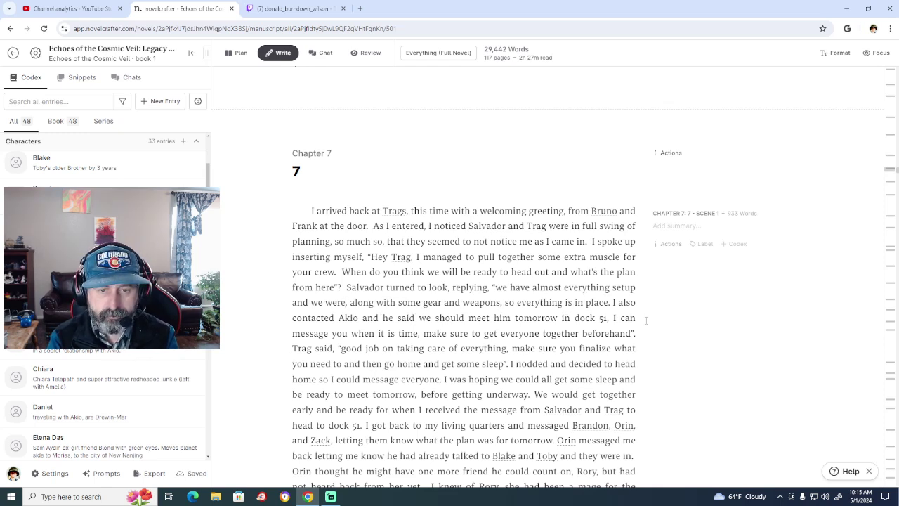
key(Left)
text(also a)
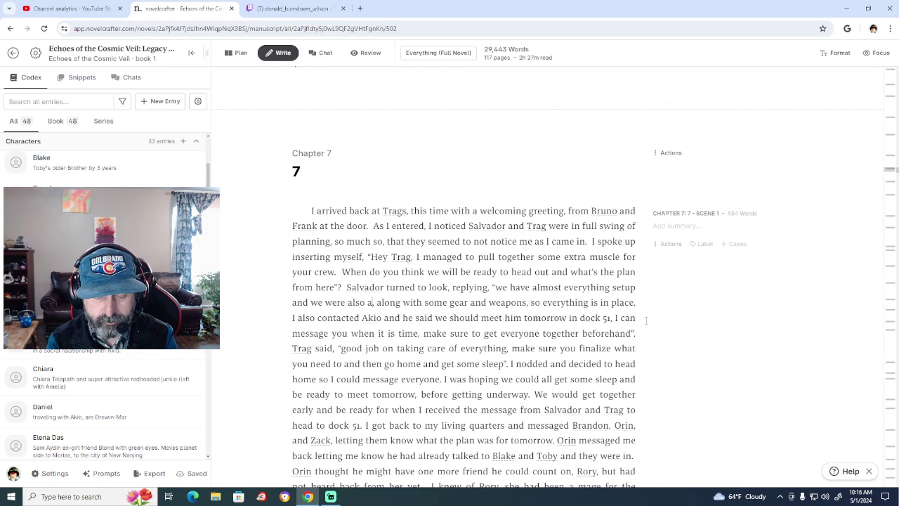
text(ble to get a)
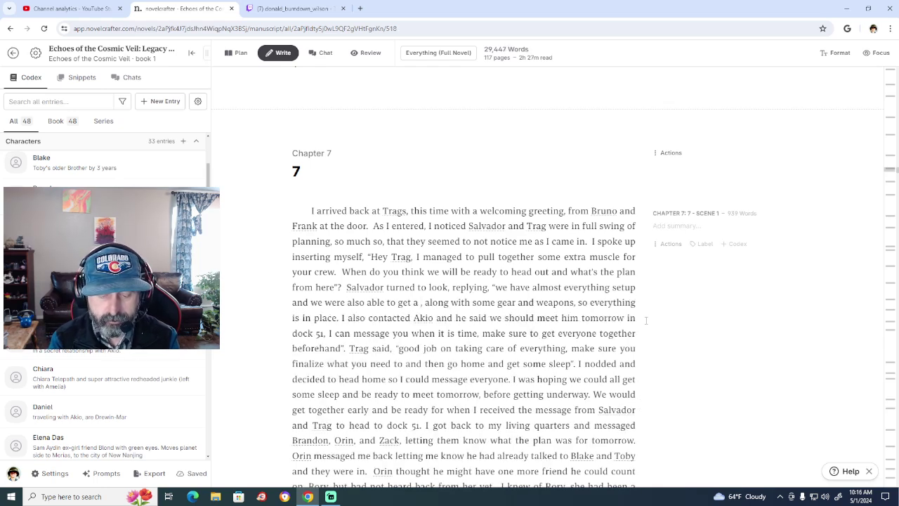
text( couple)
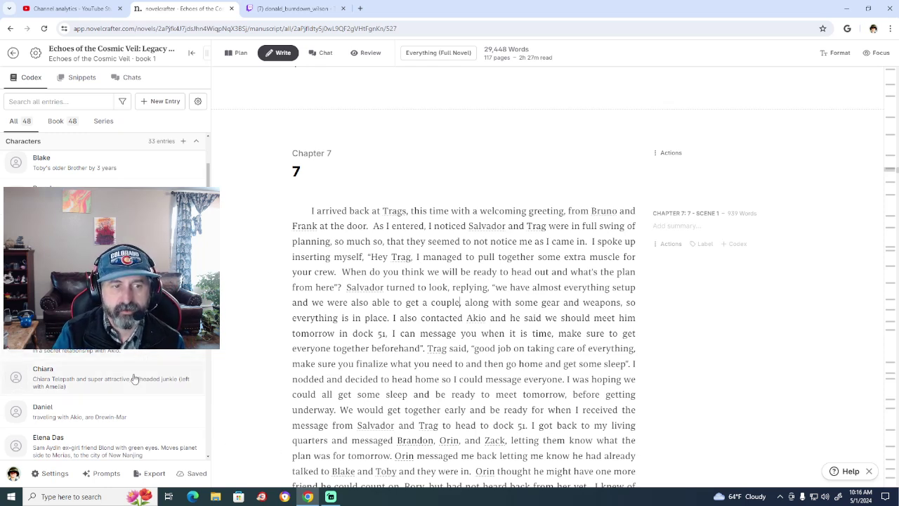
Look through the Codex character entries for the people who could accompany Salvador's crew.
scroll(140, 385, up, 3)
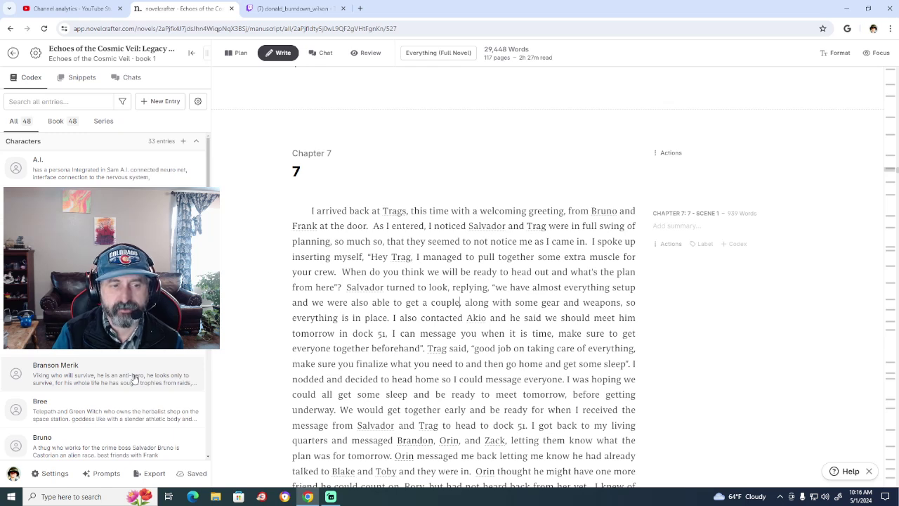
scroll(135, 378, down, 3)
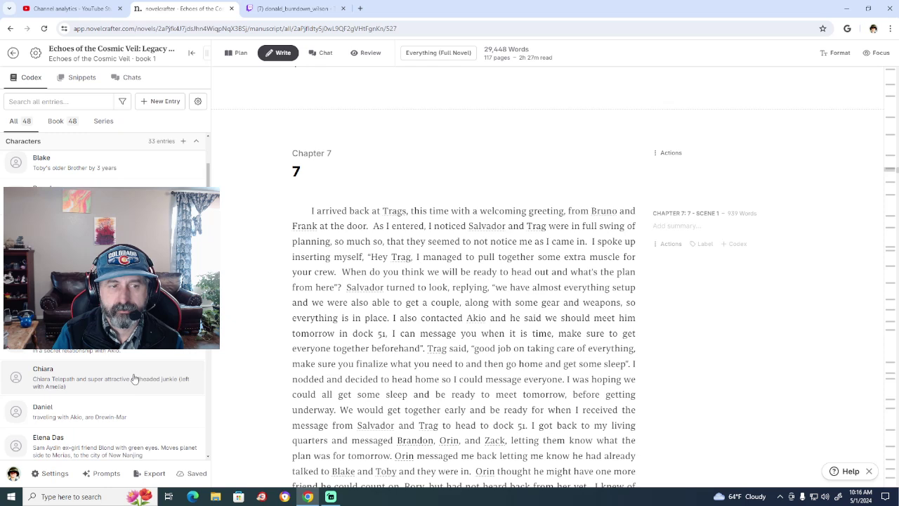
scroll(135, 379, down, 2)
scroll(135, 379, down, 3)
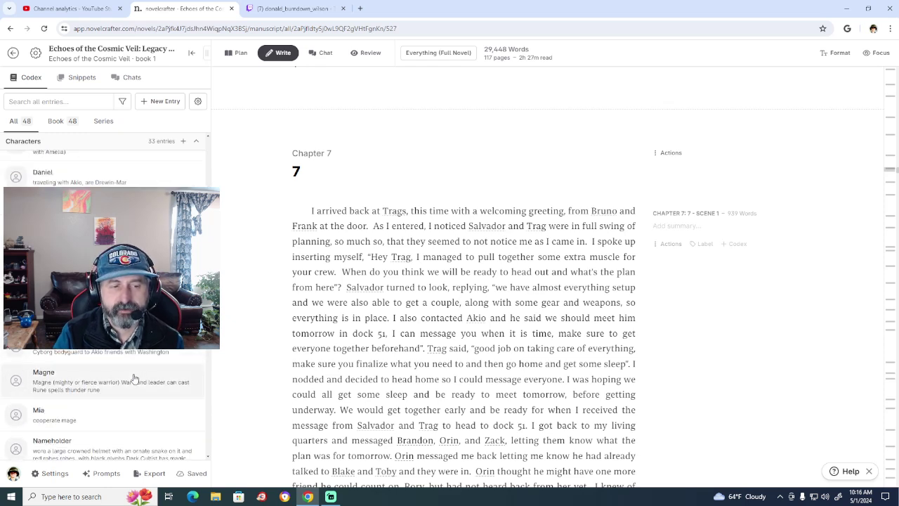
scroll(135, 379, down, 2)
scroll(135, 379, down, 2)
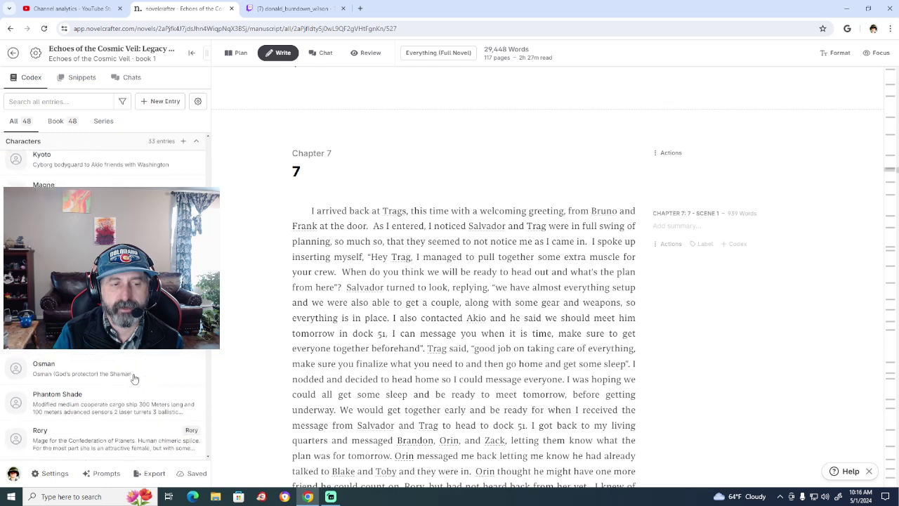
scroll(135, 379, down, 1)
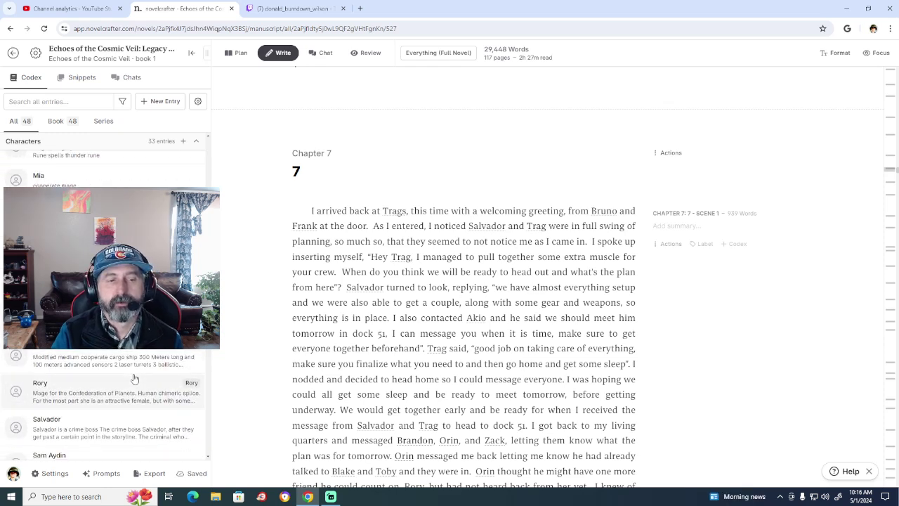
scroll(134, 379, down, 1)
scroll(135, 379, down, 4)
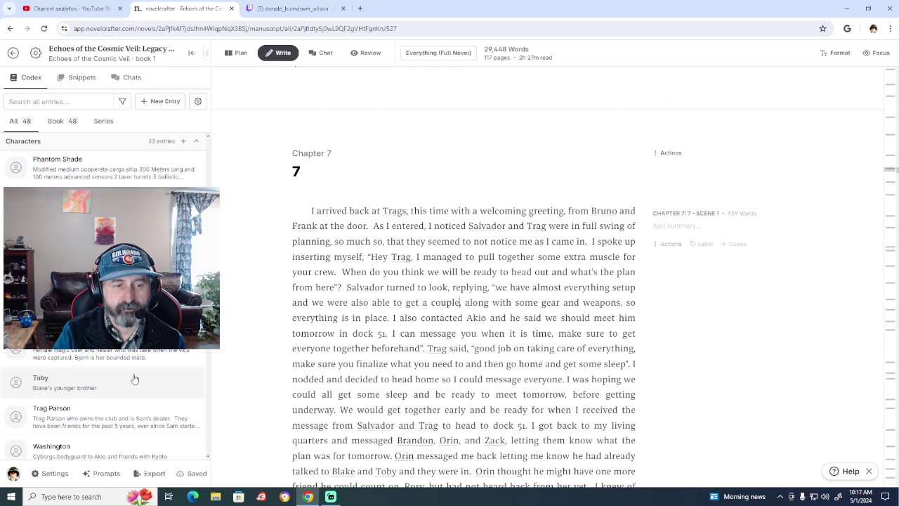
scroll(135, 380, down, 2)
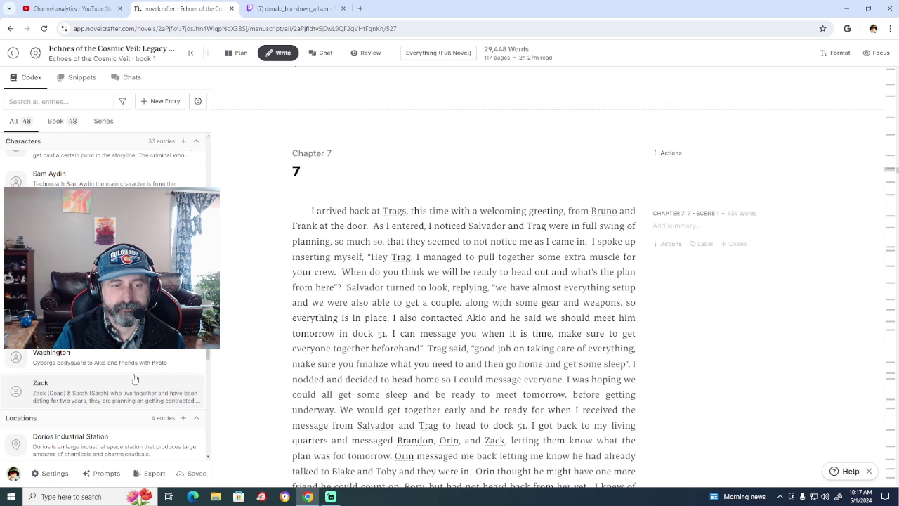
scroll(135, 379, up, 2)
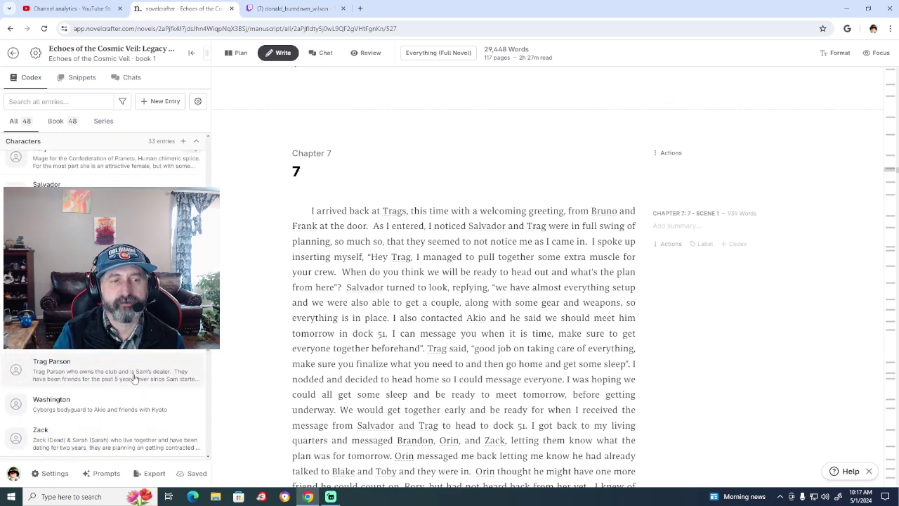
scroll(134, 380, up, 2)
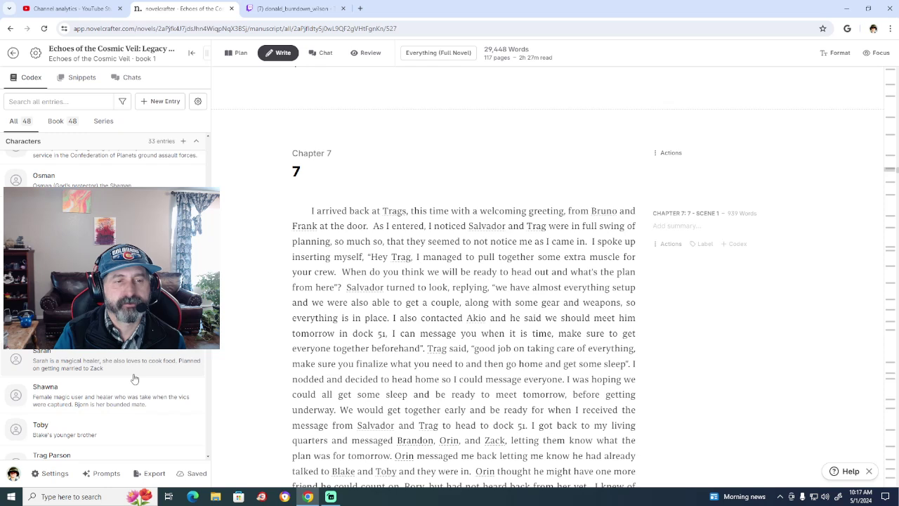
scroll(135, 379, up, 1)
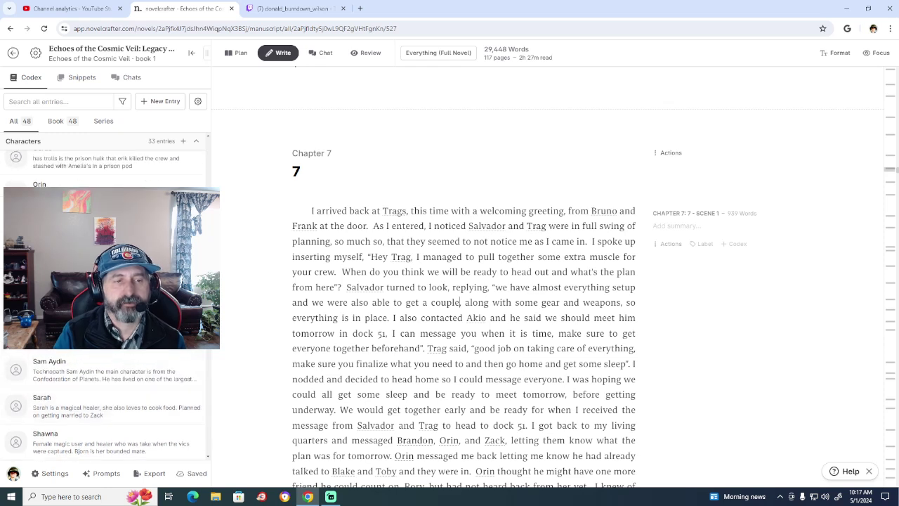
scroll(135, 380, up, 1)
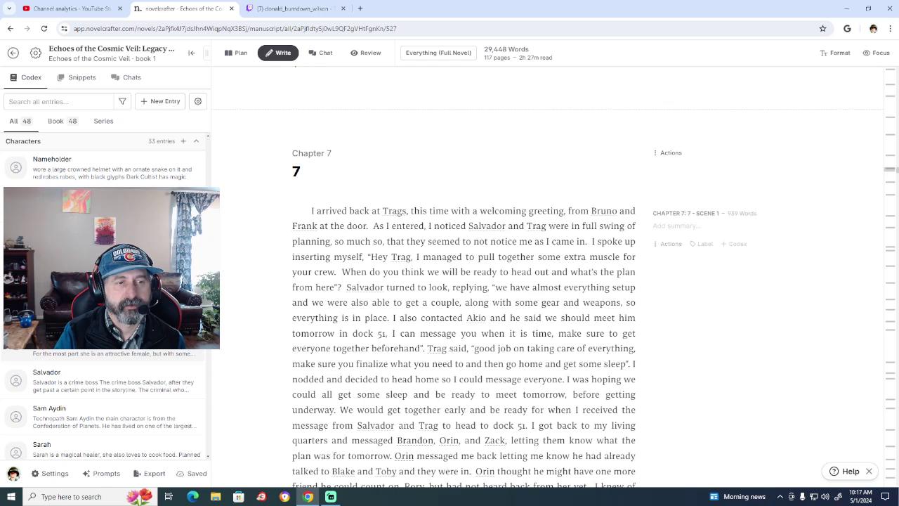
scroll(106, 394, up, 3)
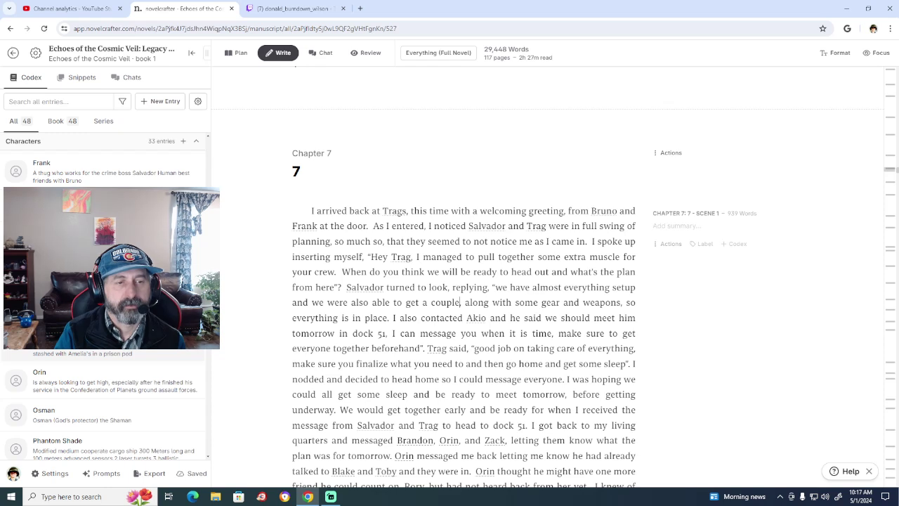
scroll(105, 394, up, 5)
scroll(106, 394, up, 2)
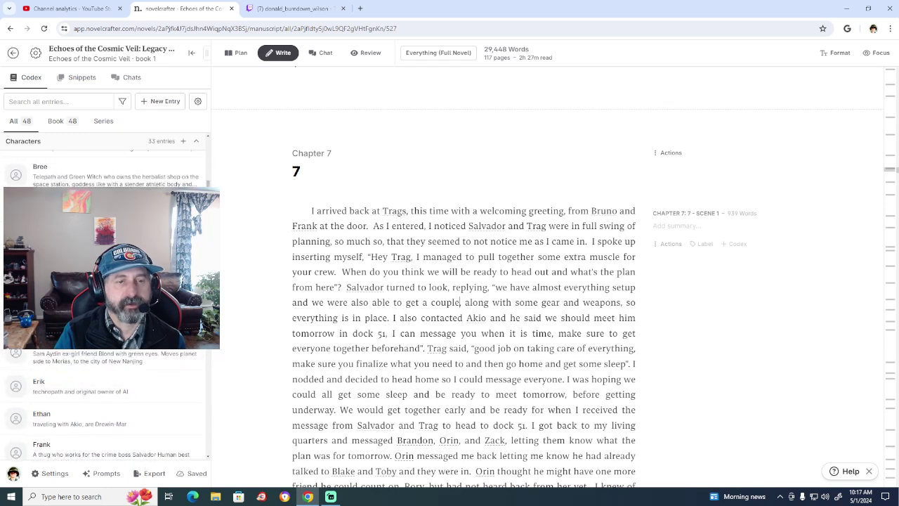
Check where Chiara appears in the manuscript from her Codex entry, closing the entry when done.
click(70, 208)
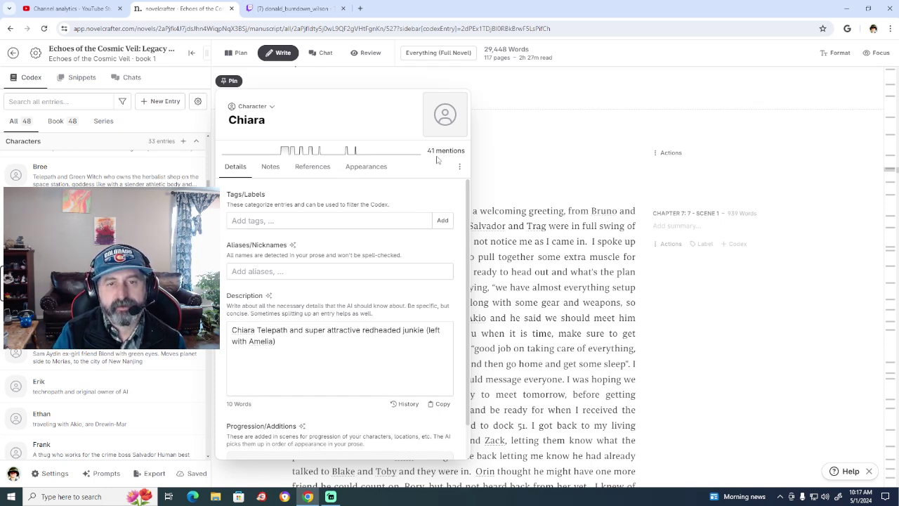
click(371, 169)
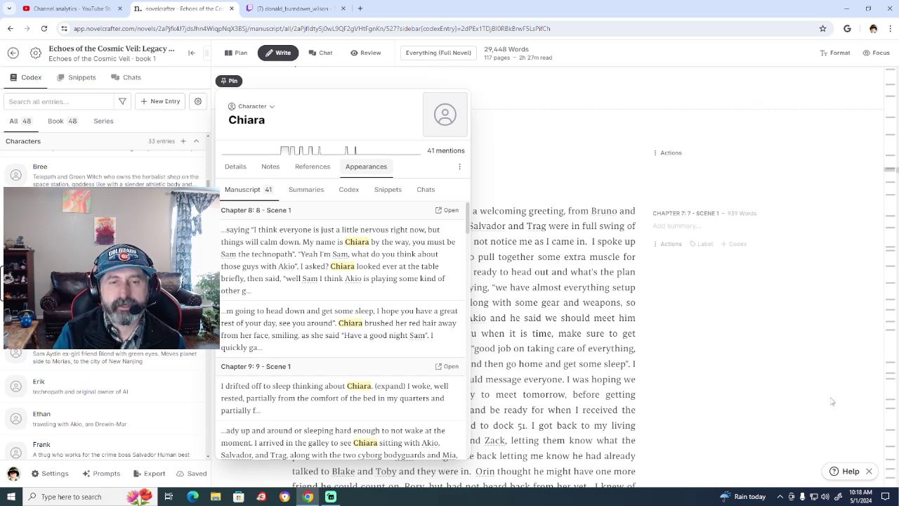
click(789, 363)
Read through the rest of chapter 7 and the opening of chapter 8 for how Salvador's companions are introduced.
scroll(789, 363, down, 10)
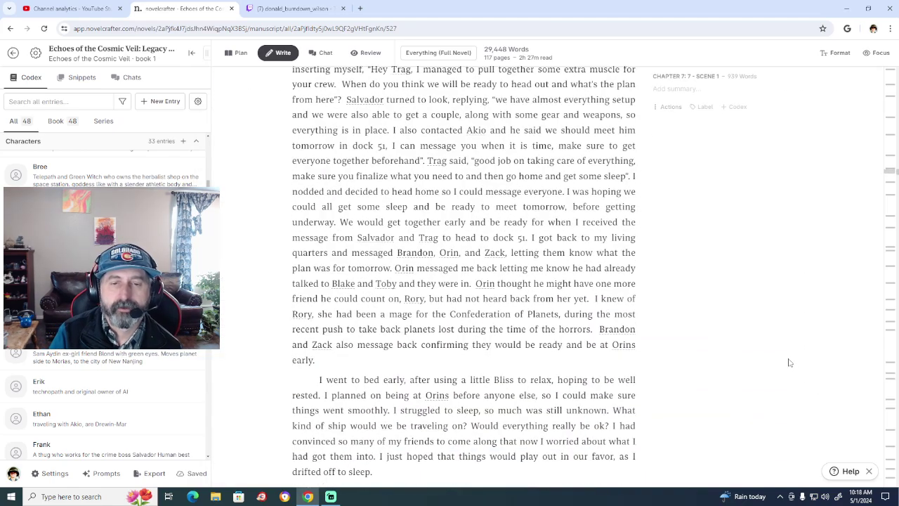
scroll(789, 363, down, 5)
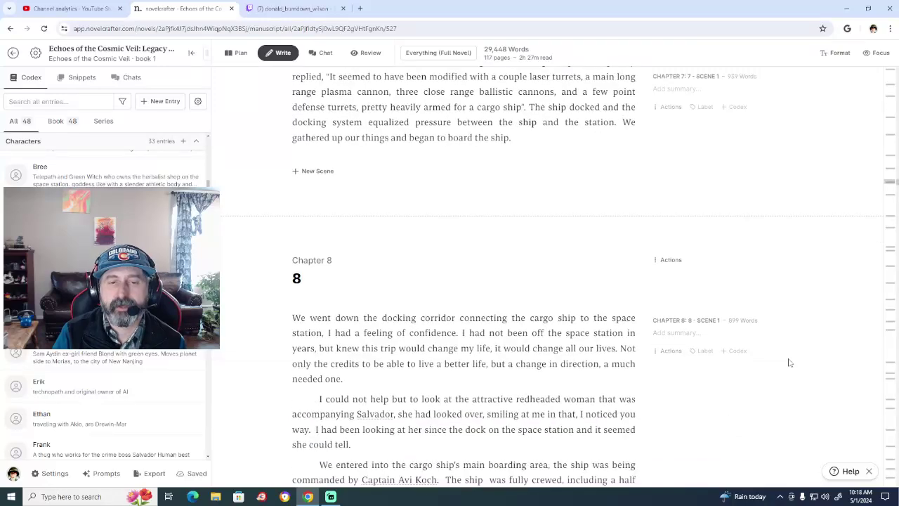
scroll(789, 362, down, 2)
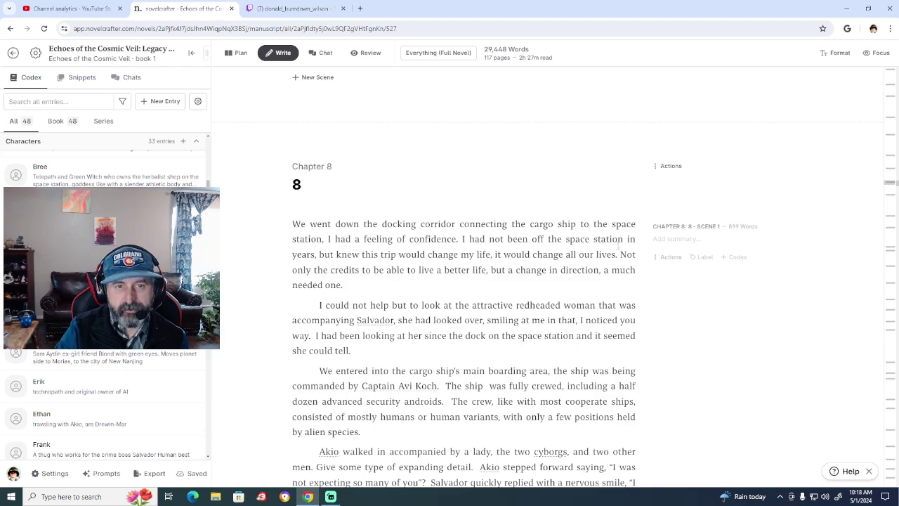
scroll(679, 354, up, 3)
scroll(679, 354, up, 10)
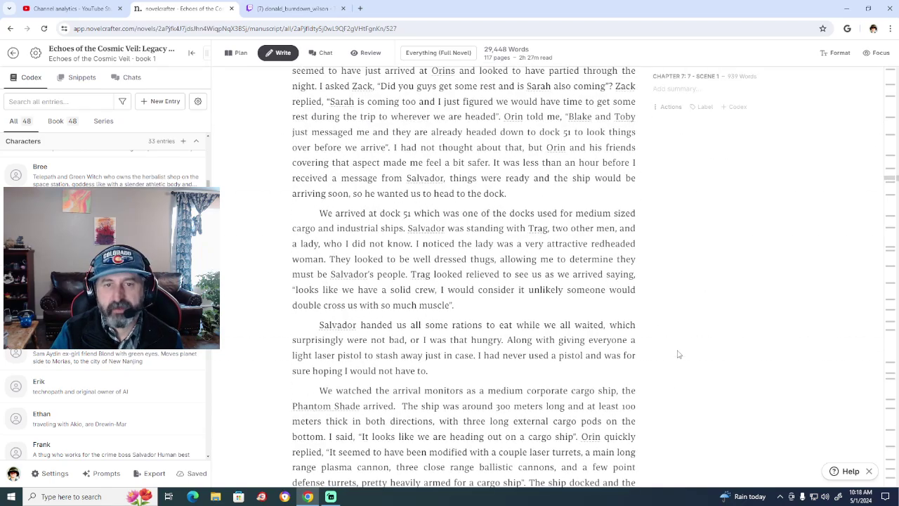
scroll(679, 354, up, 5)
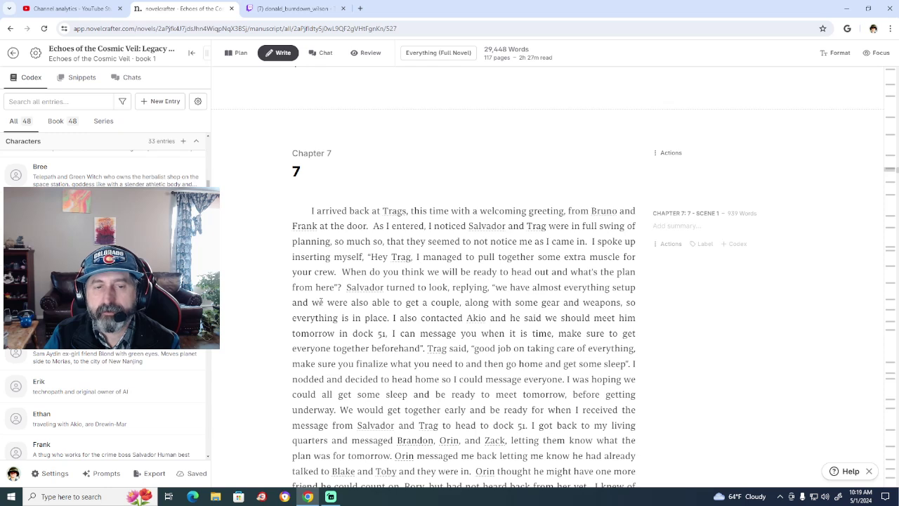
Delete "we were also able to get a couple" after "we have almost everything setup and" in Salvador's reply.
click(323, 303)
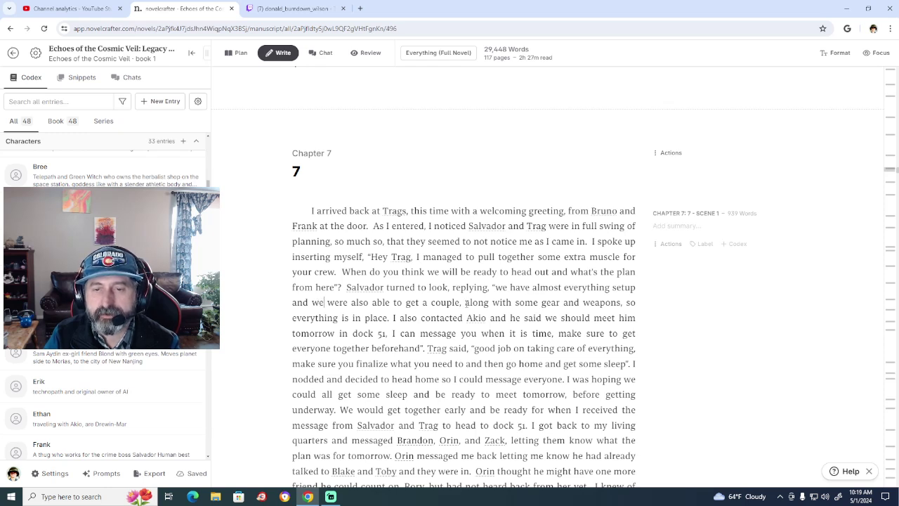
click(460, 302)
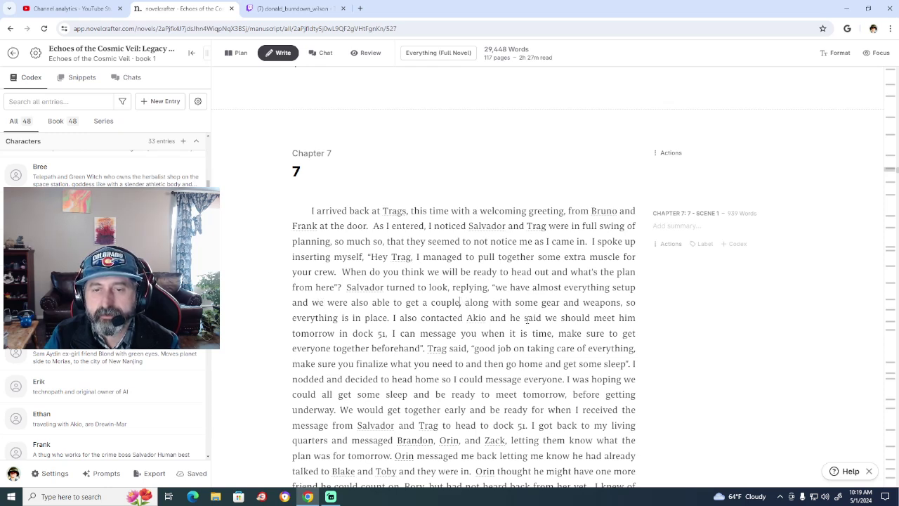
key(BackSpace)
key(BackSpace)
key(BackSpace)
key(BackSpace)
key(BackSpace)
key(BackSpace)
key(BackSpace)
key(BackSpace)
key(BackSpace)
key(BackSpace)
key(BackSpace)
key(BackSpace)
key(BackSpace)
key(BackSpace)
key(BackSpace)
key(BackSpace)
key(BackSpace)
key(BackSpace)
key(BackSpace)
key(BackSpace)
key(BackSpace)
key(BackSpace)
key(BackSpace)
key(BackSpace)
key(BackSpace)
key(BackSpace)
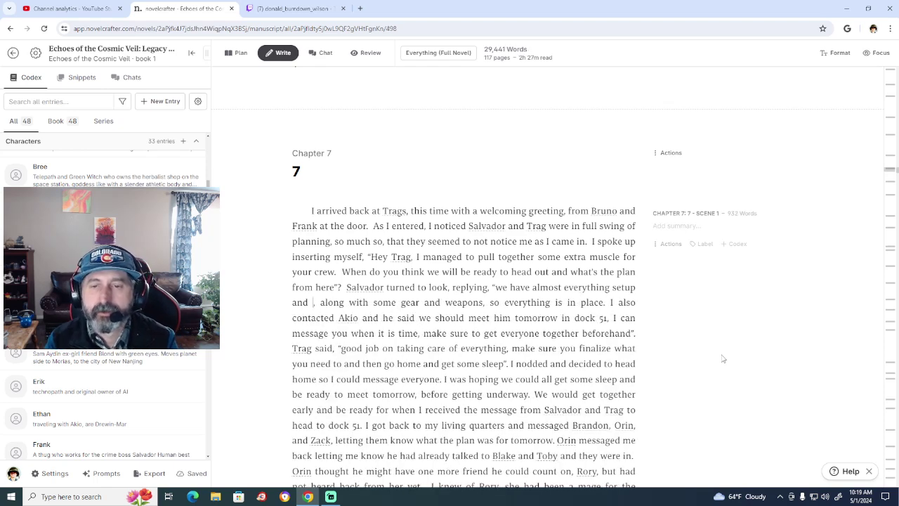